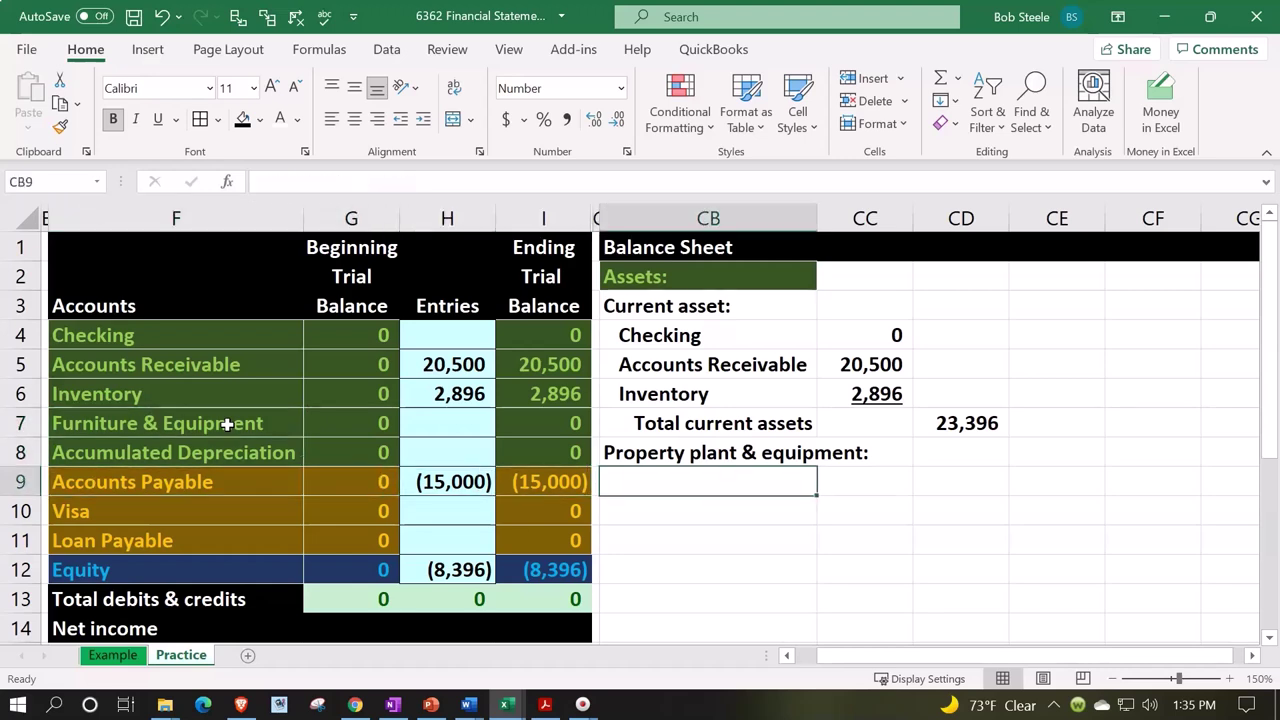
Link CB9 to =F7 (Furniture & Equipment) and CB10 to =F8 (Accumulated Depreciation), then select both.
{"action": "type", "text": "="}
{"action": "key", "text": "Left"}
{"action": "key", "text": "Left"}
{"action": "key", "text": "Left"}
{"action": "key", "text": "Left"}
{"action": "key", "text": "Left"}
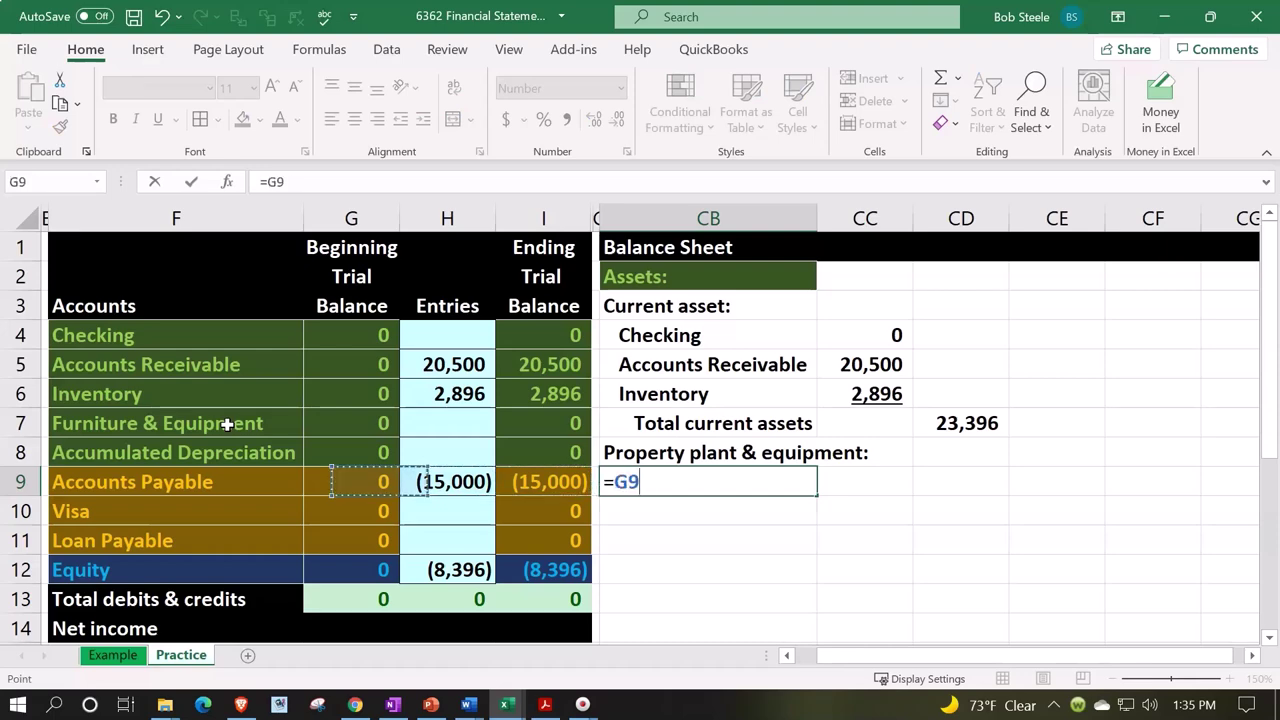
{"action": "key", "text": "Up"}
{"action": "key", "text": "Up"}
{"action": "key", "text": "Return"}
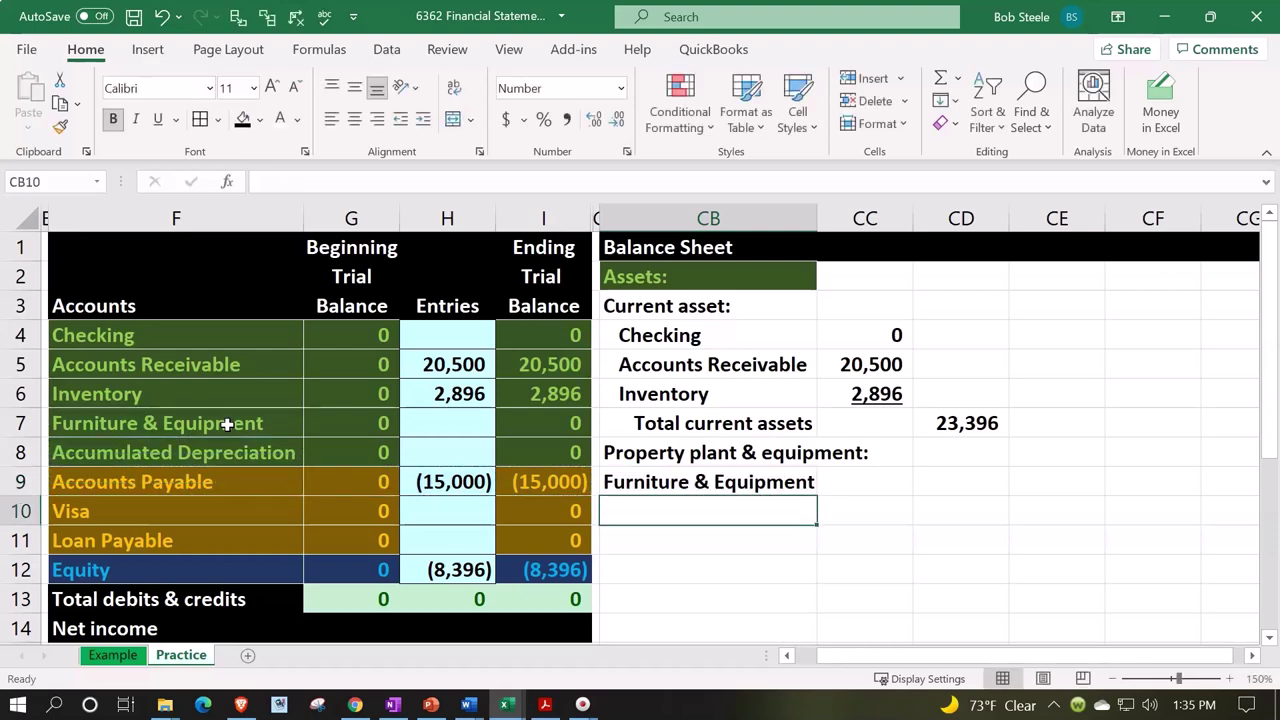
{"action": "type", "text": "="}
{"action": "key", "text": "Left"}
{"action": "key", "text": "Left"}
{"action": "key", "text": "Left"}
{"action": "key", "text": "Left"}
{"action": "key", "text": "Left"}
{"action": "key", "text": "Left"}
{"action": "key", "text": "Up"}
{"action": "key", "text": "Up"}
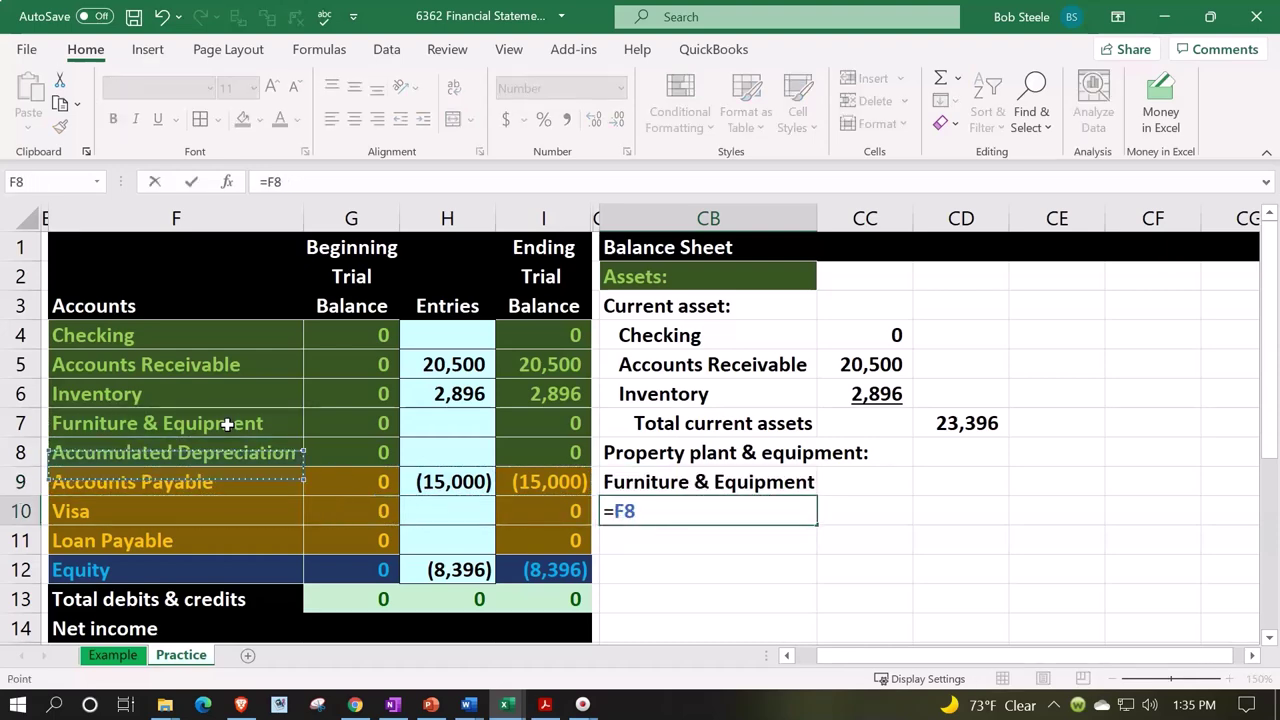
{"action": "key", "text": "Return"}
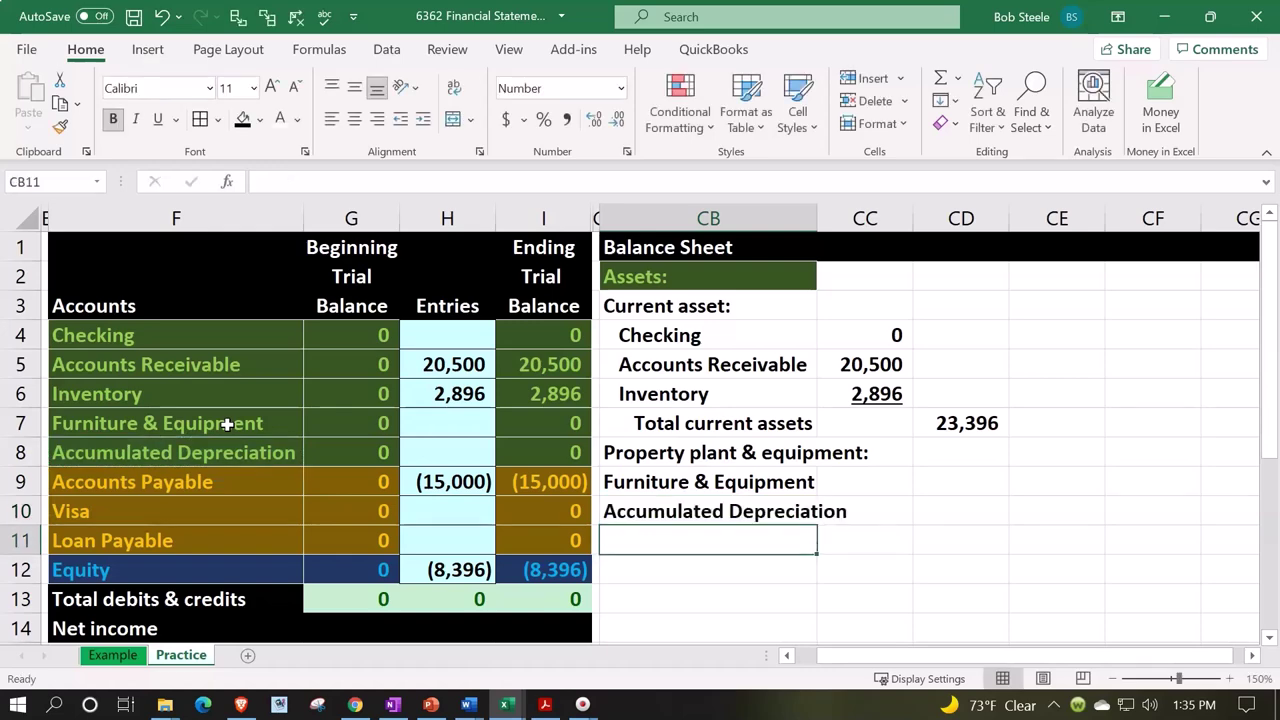
{"action": "left_click_drag", "start_coordinate": [674, 481], "coordinate": [688, 514]}
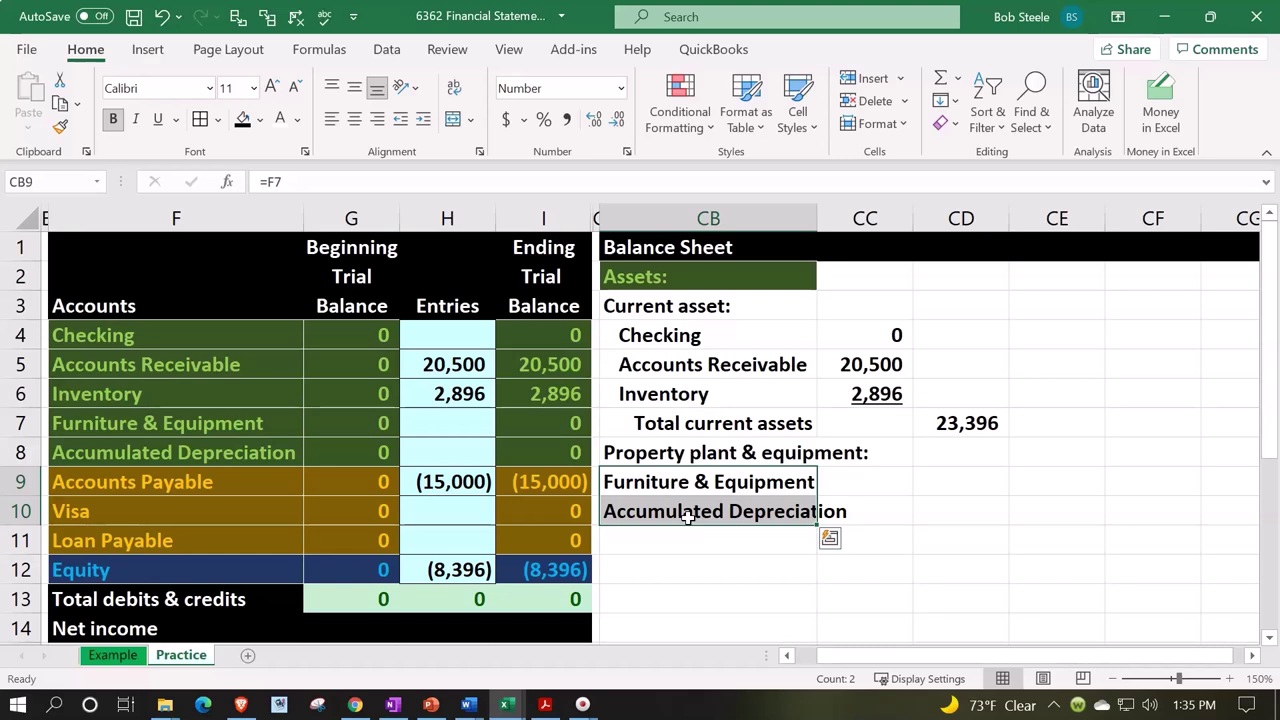
{"action": "left_click_drag", "start_coordinate": [191, 334], "coordinate": [185, 562]}
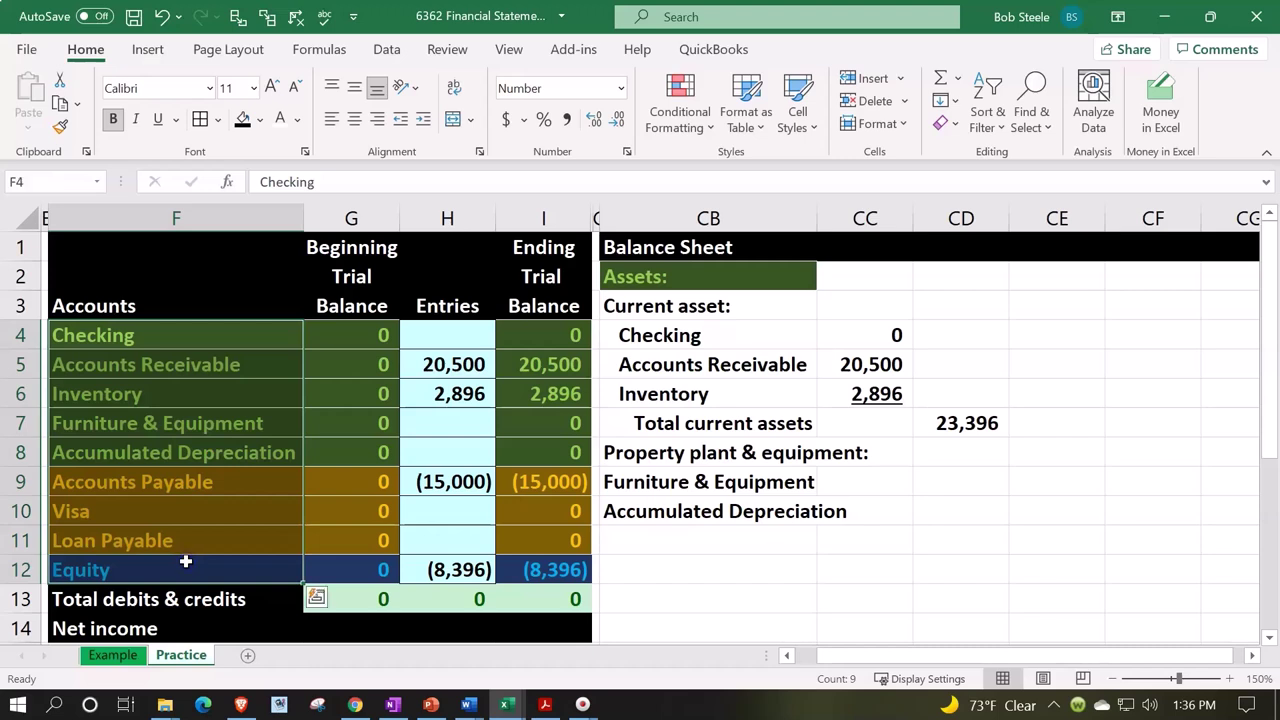
{"action": "left_click", "coordinate": [209, 336]}
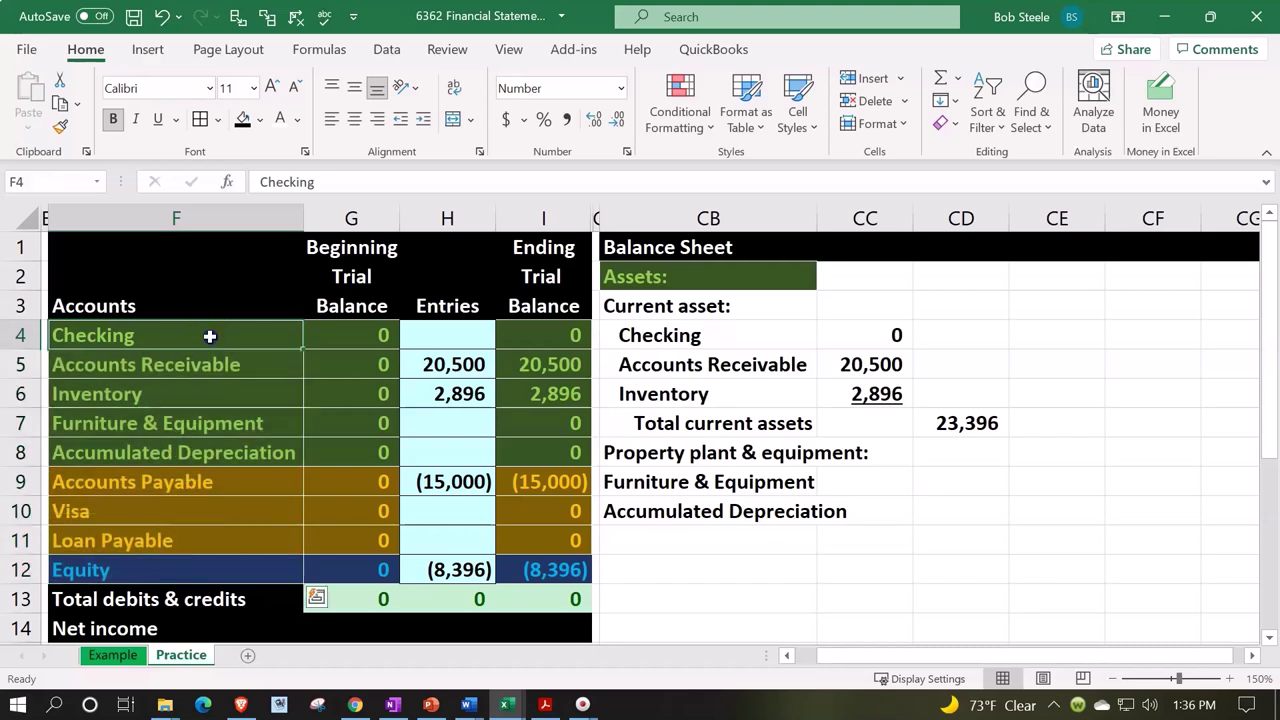
{"action": "left_click_drag", "start_coordinate": [209, 336], "coordinate": [226, 555]}
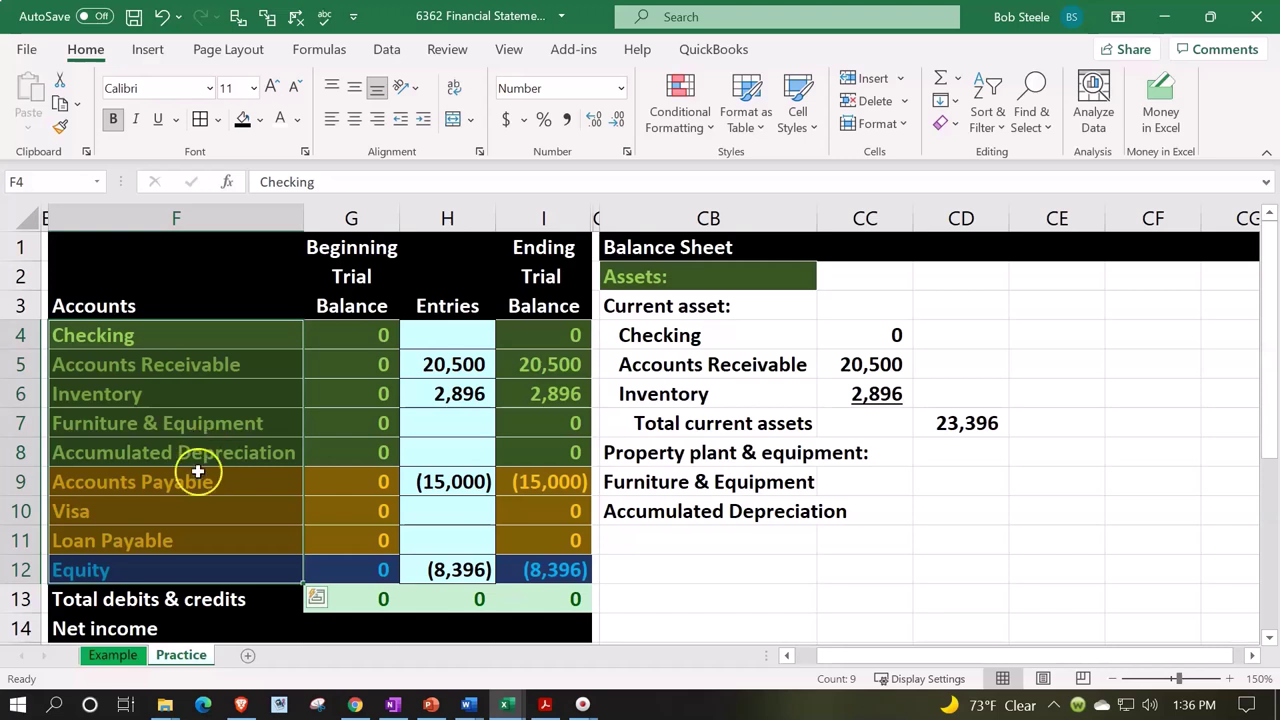
{"action": "left_click", "coordinate": [181, 424]}
{"action": "left_click", "coordinate": [187, 452]}
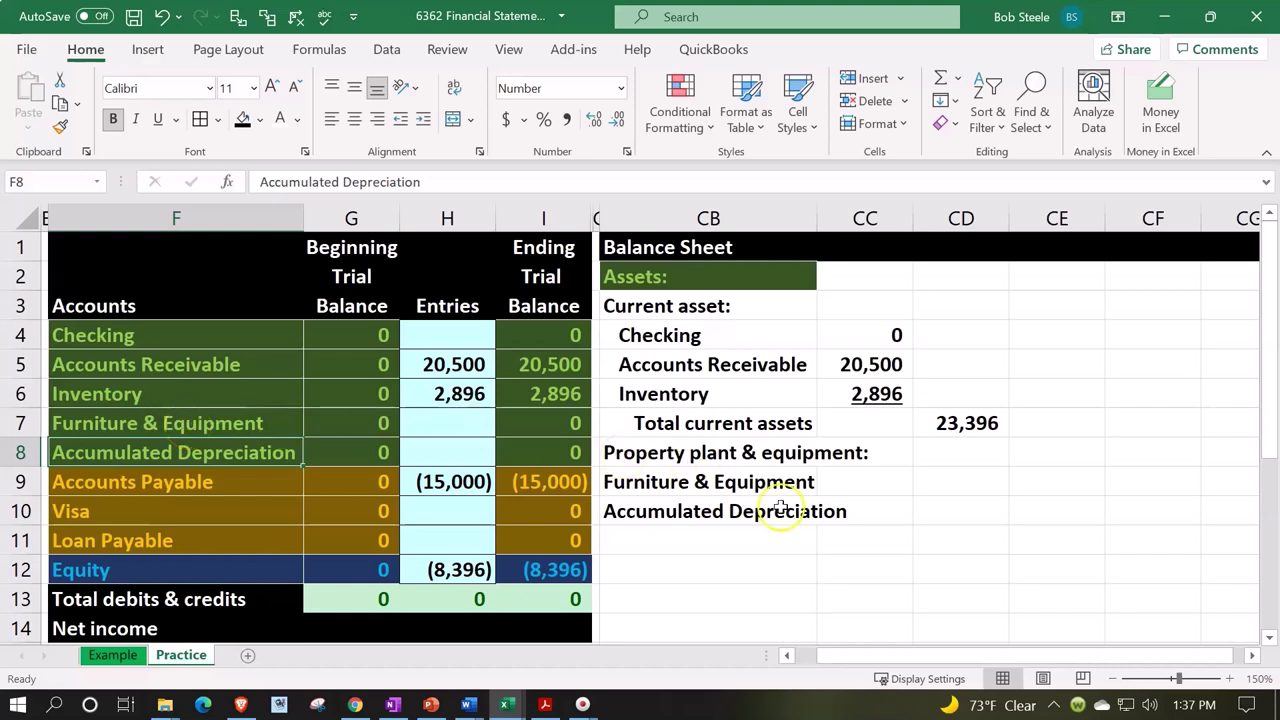
Widen column CB and link CC9 to the Furniture & Equipment ending balance (=I7).
{"action": "left_click_drag", "start_coordinate": [815, 216], "coordinate": [852, 205]}
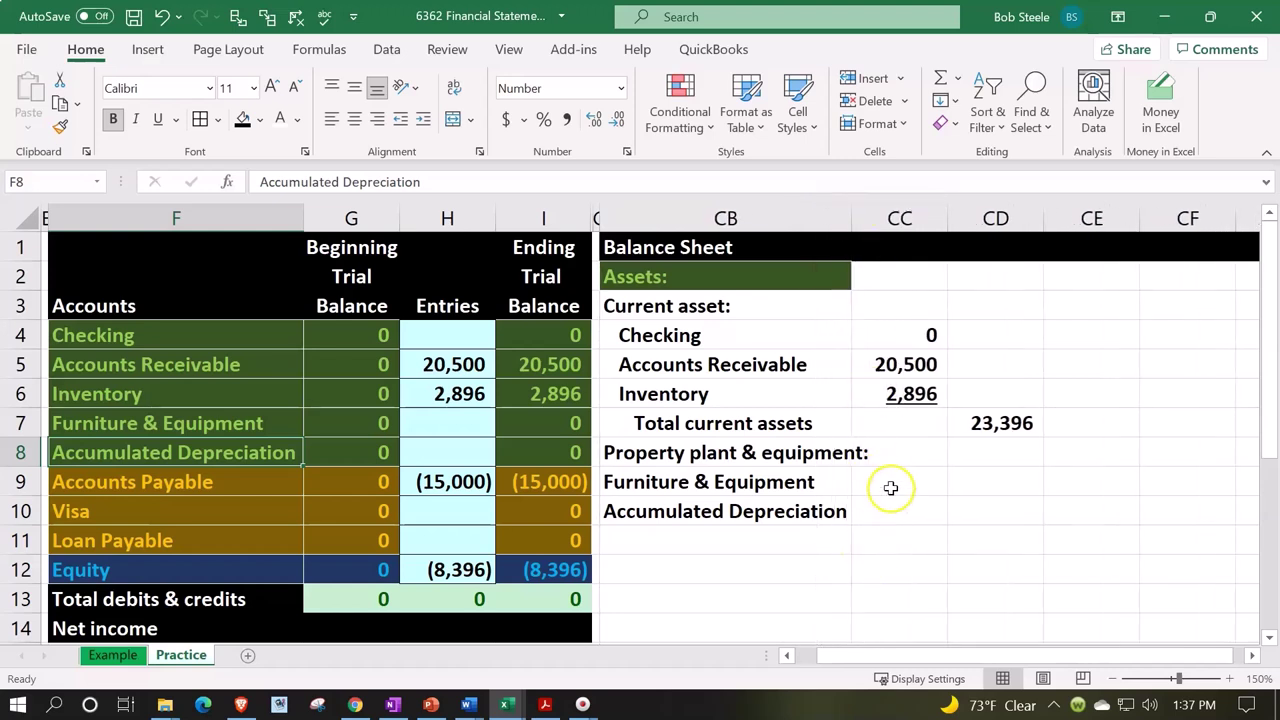
{"action": "left_click", "coordinate": [890, 487]}
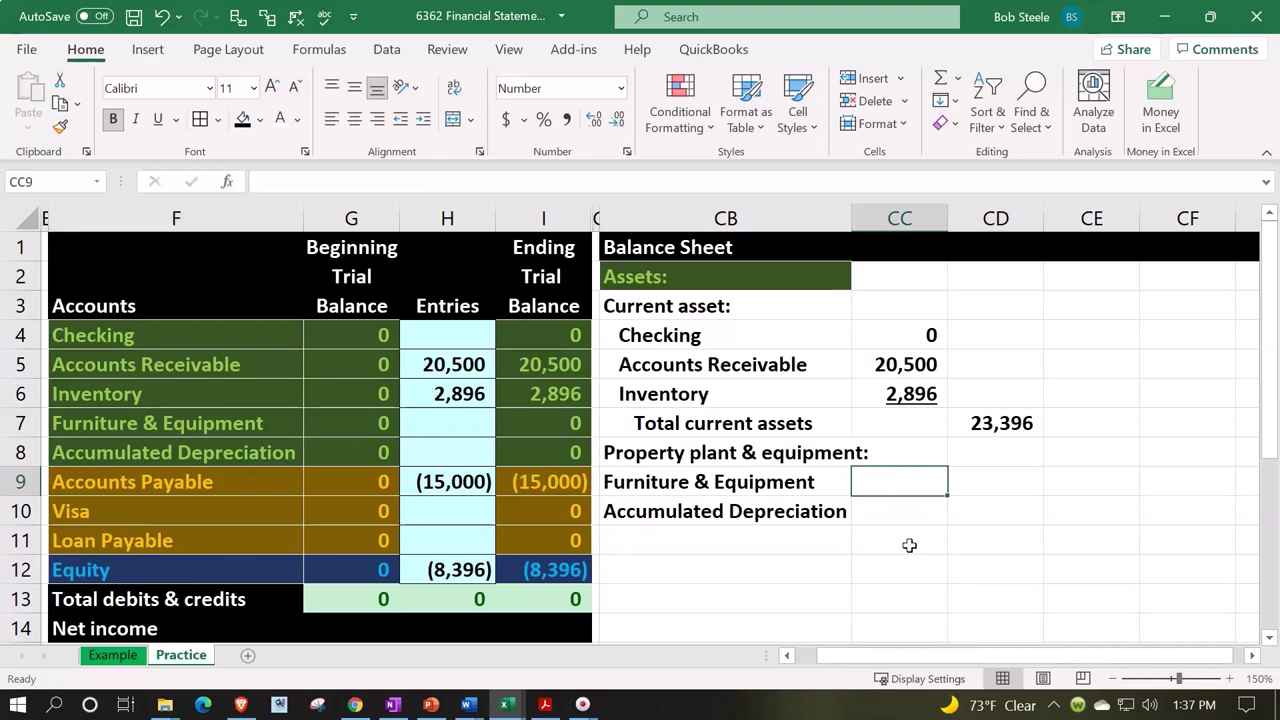
{"action": "type", "text": "="}
{"action": "key", "text": "Left"}
{"action": "key", "text": "Left"}
{"action": "key", "text": "Left"}
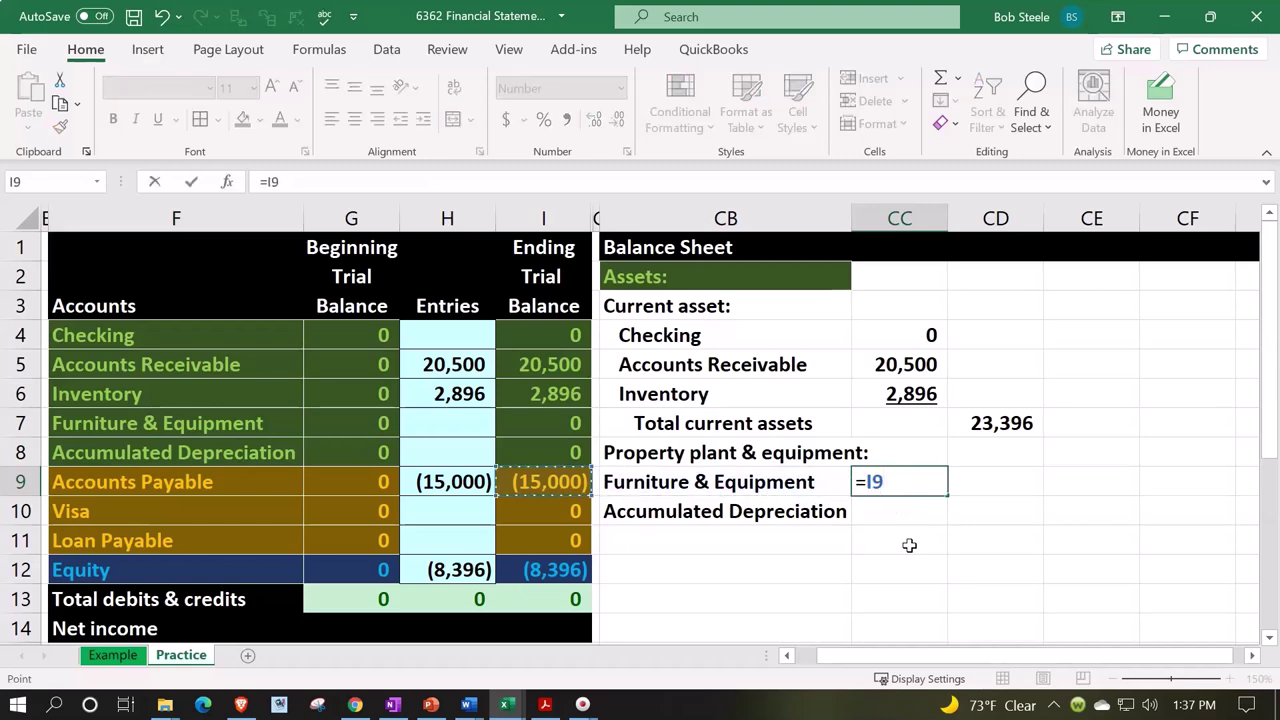
{"action": "key", "text": "Up"}
{"action": "key", "text": "Up"}
{"action": "key", "text": "Return"}
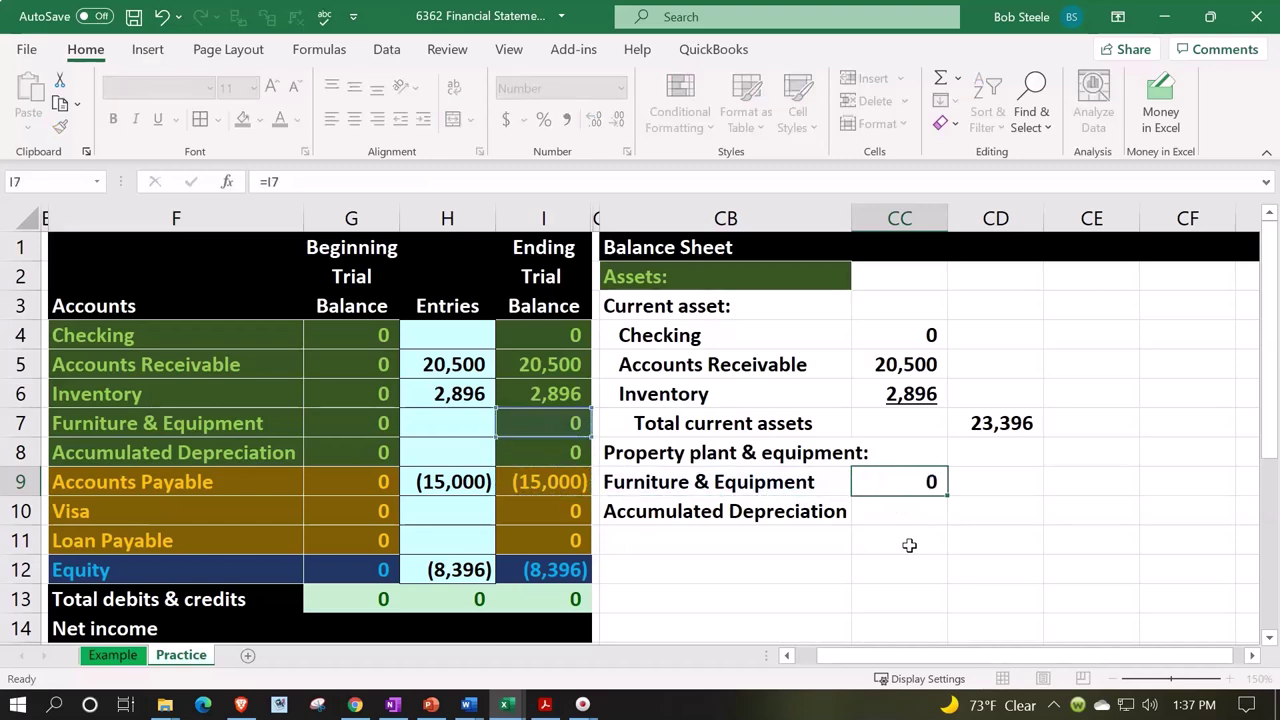
Link CC10 to the Accumulated Depreciation ending balance (=I8).
{"action": "type", "text": "="}
{"action": "key", "text": "Left"}
{"action": "key", "text": "Left"}
{"action": "key", "text": "Left"}
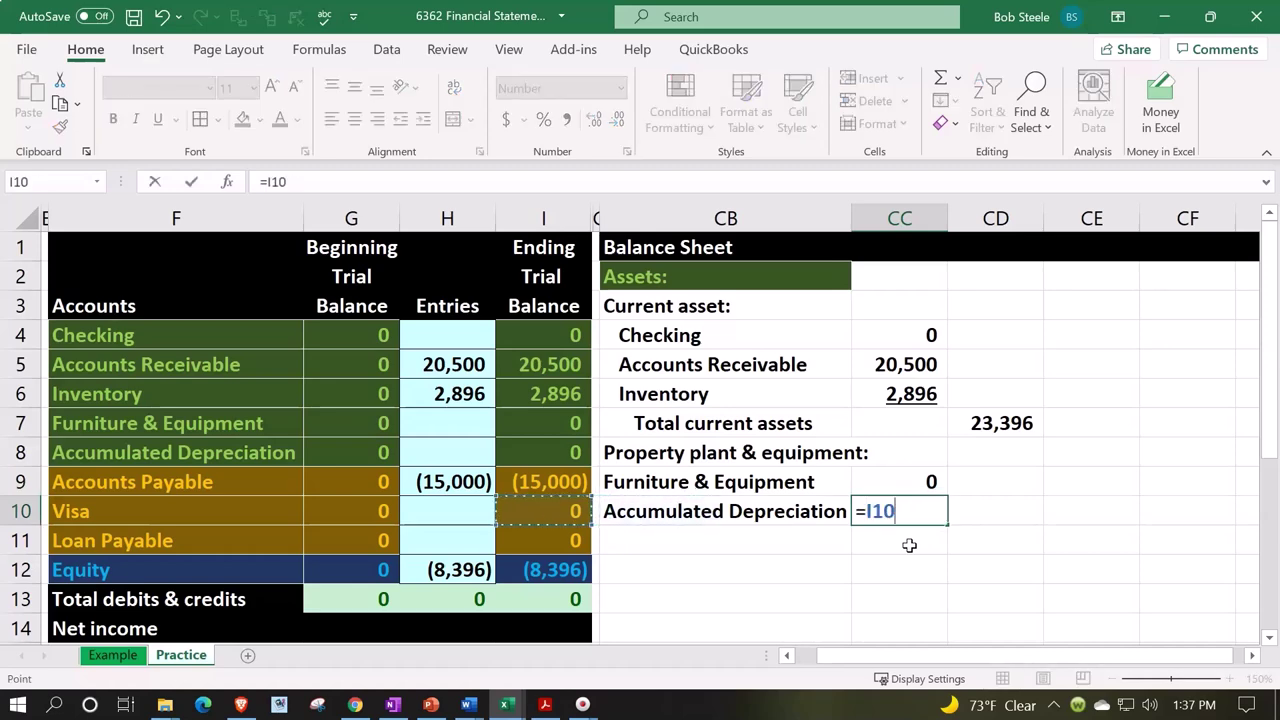
{"action": "key", "text": "Up"}
{"action": "key", "text": "Up"}
{"action": "key", "text": "Return"}
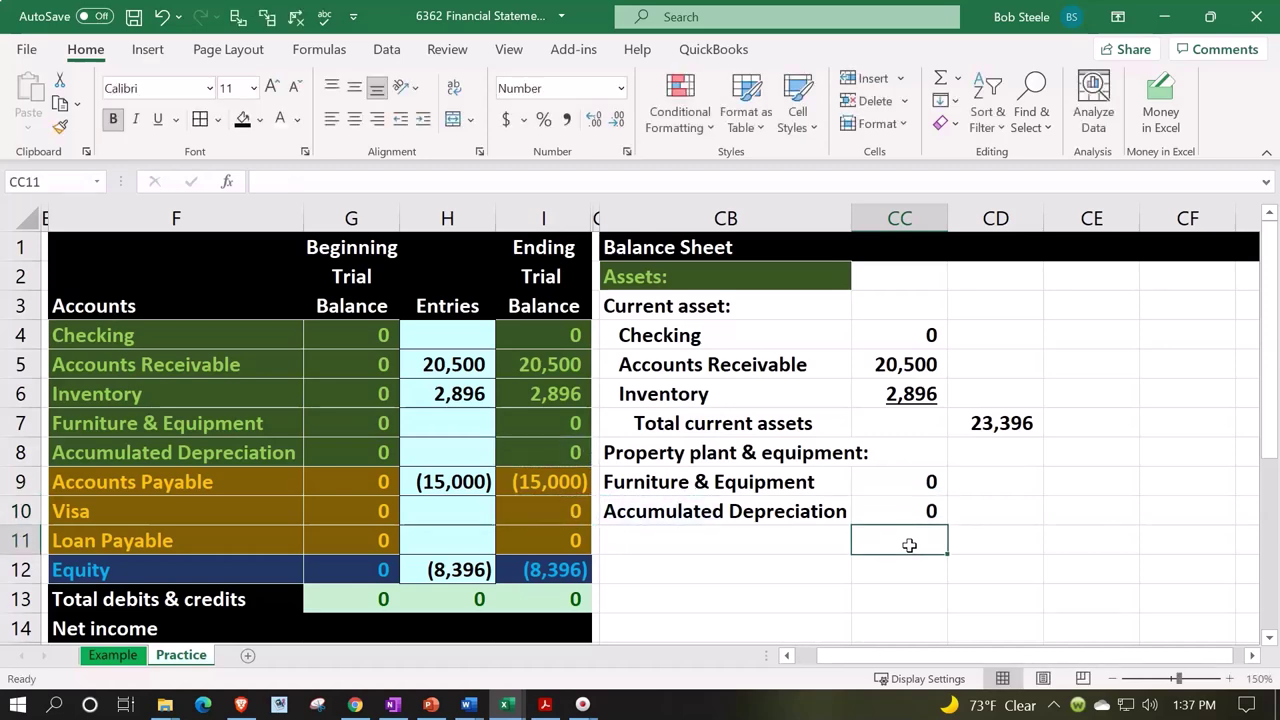
{"action": "key", "text": "Left"}
Enter the label 'Total property plant & equipment' in CB11.
{"action": "type", "text": "Tot"}
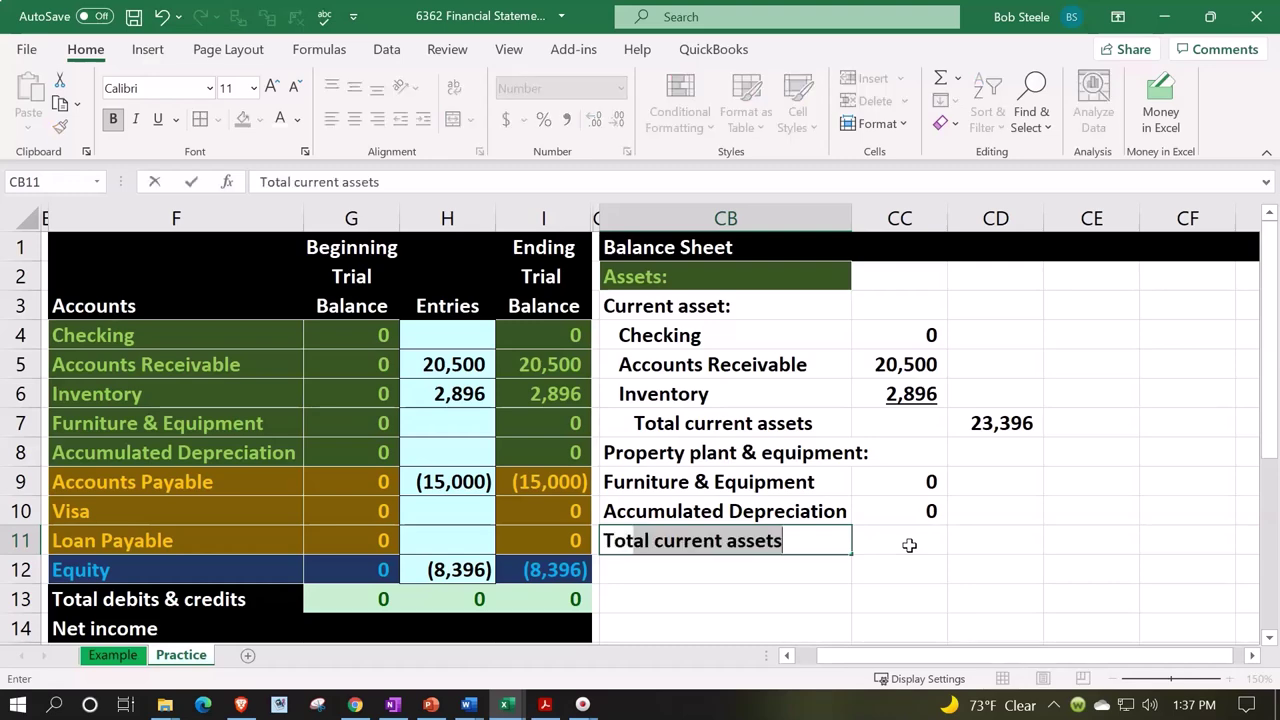
{"action": "type", "text": "al proper"}
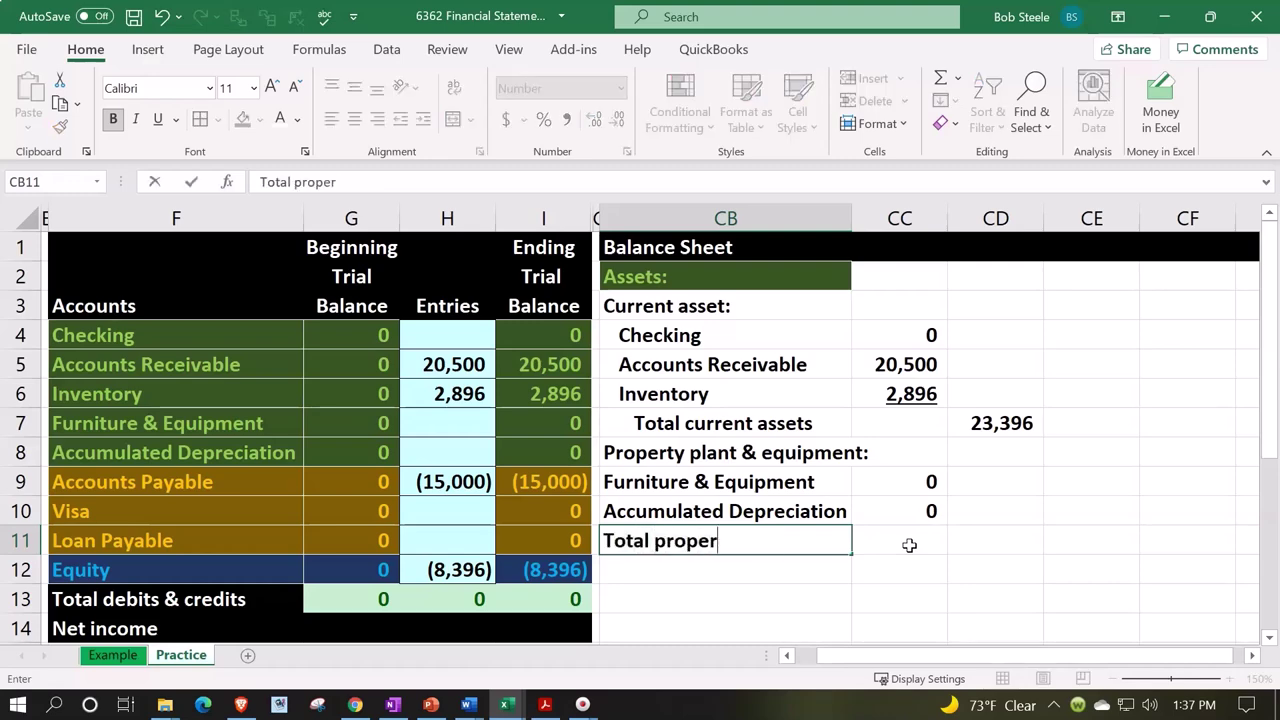
{"action": "type", "text": "ty plant & "}
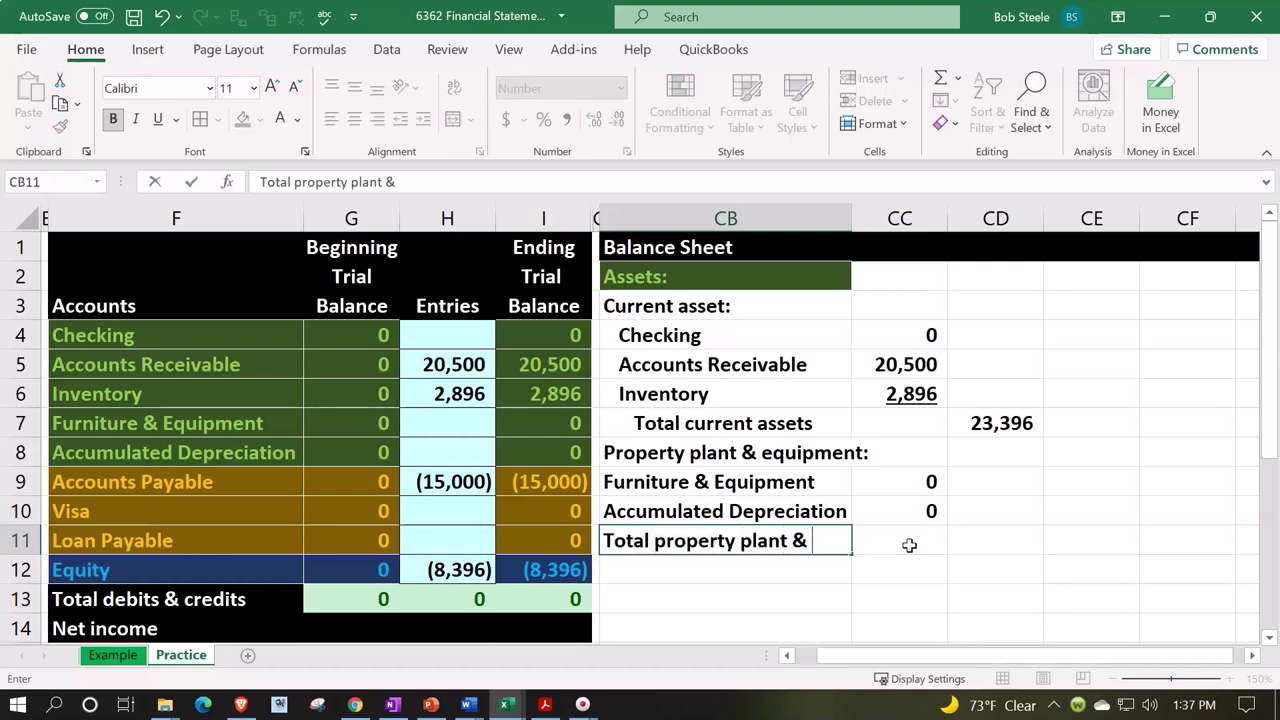
{"action": "type", "text": "equipmen"}
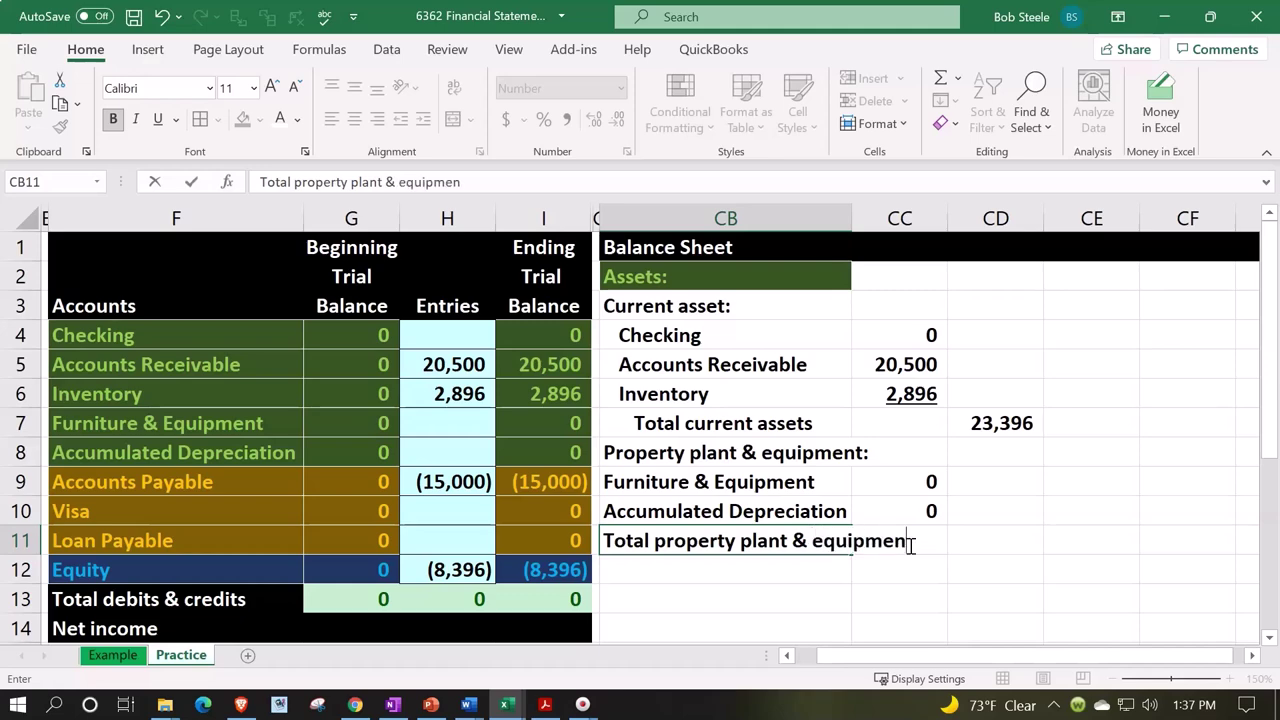
{"action": "type", "text": "t"}
{"action": "left_click", "coordinate": [910, 543]}
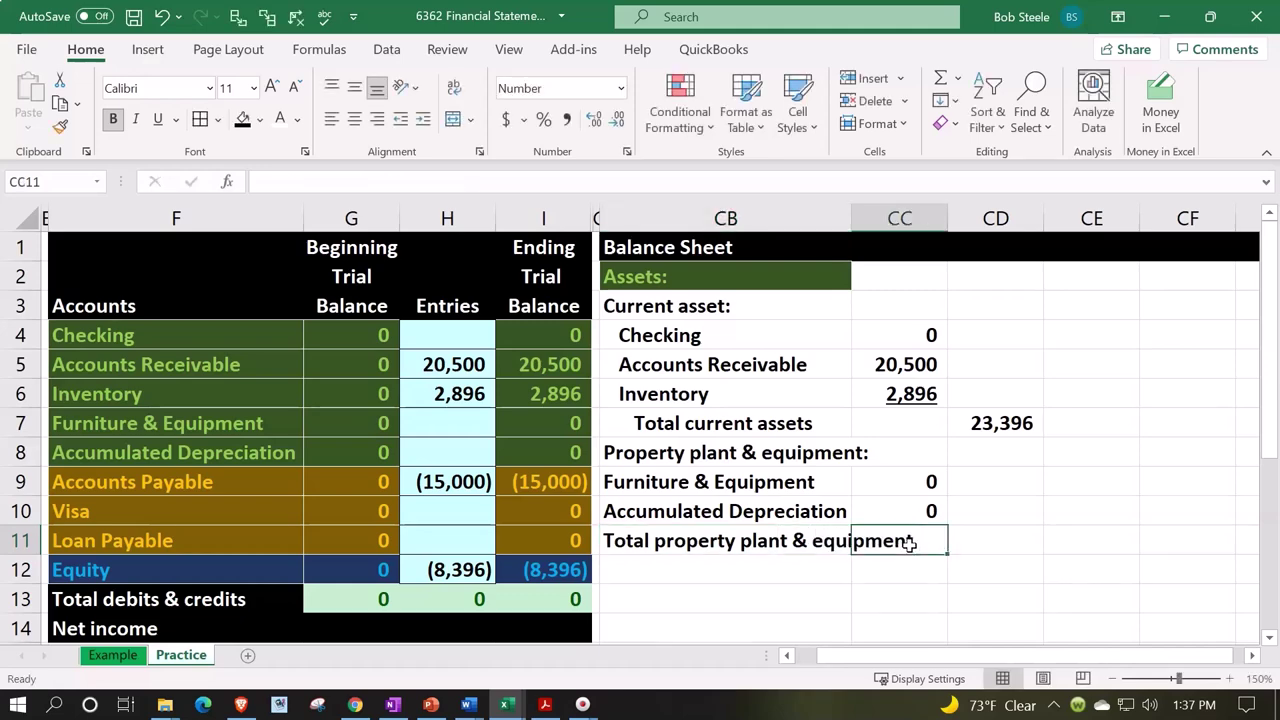
{"action": "key", "text": "Right"}
Sum CC9:CC10 in CD11 and underline the Accumulated Depreciation amount in CC10.
{"action": "type", "text": "=sum("}
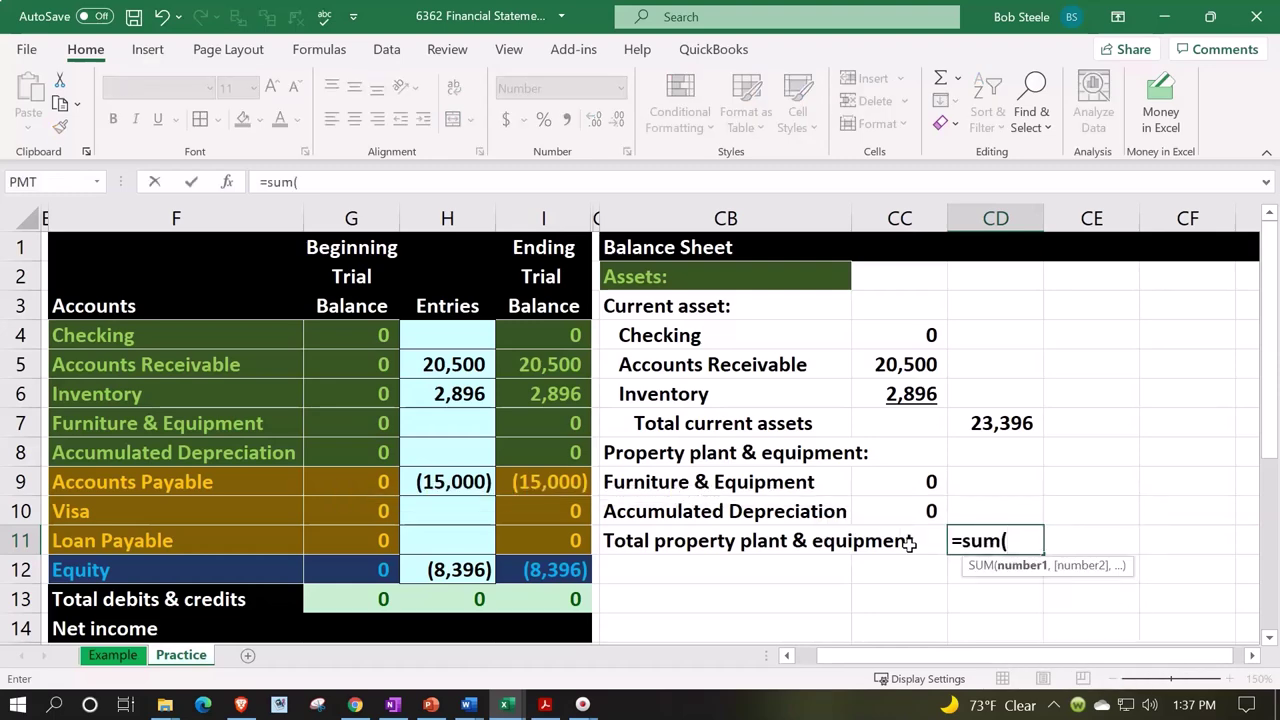
{"action": "key", "text": "Left"}
{"action": "key", "text": "Up"}
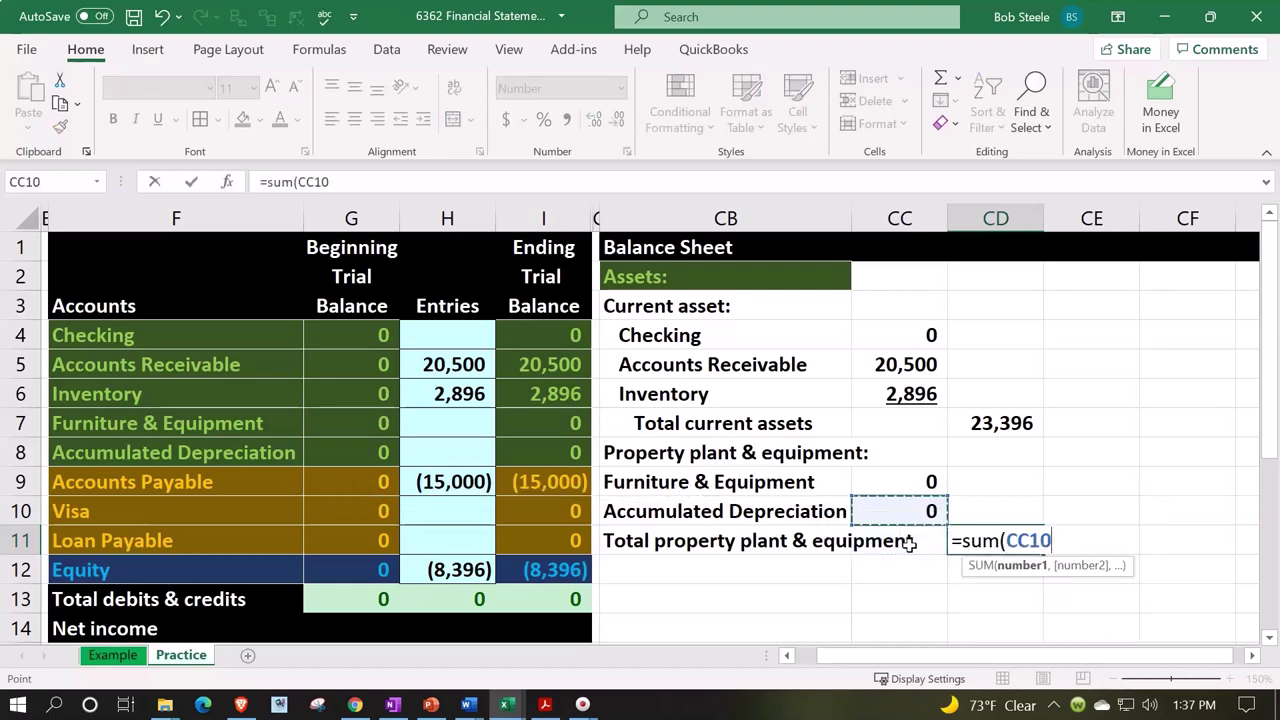
{"action": "key", "text": "shift+Up"}
{"action": "key", "text": "Return"}
{"action": "left_click", "coordinate": [896, 508]}
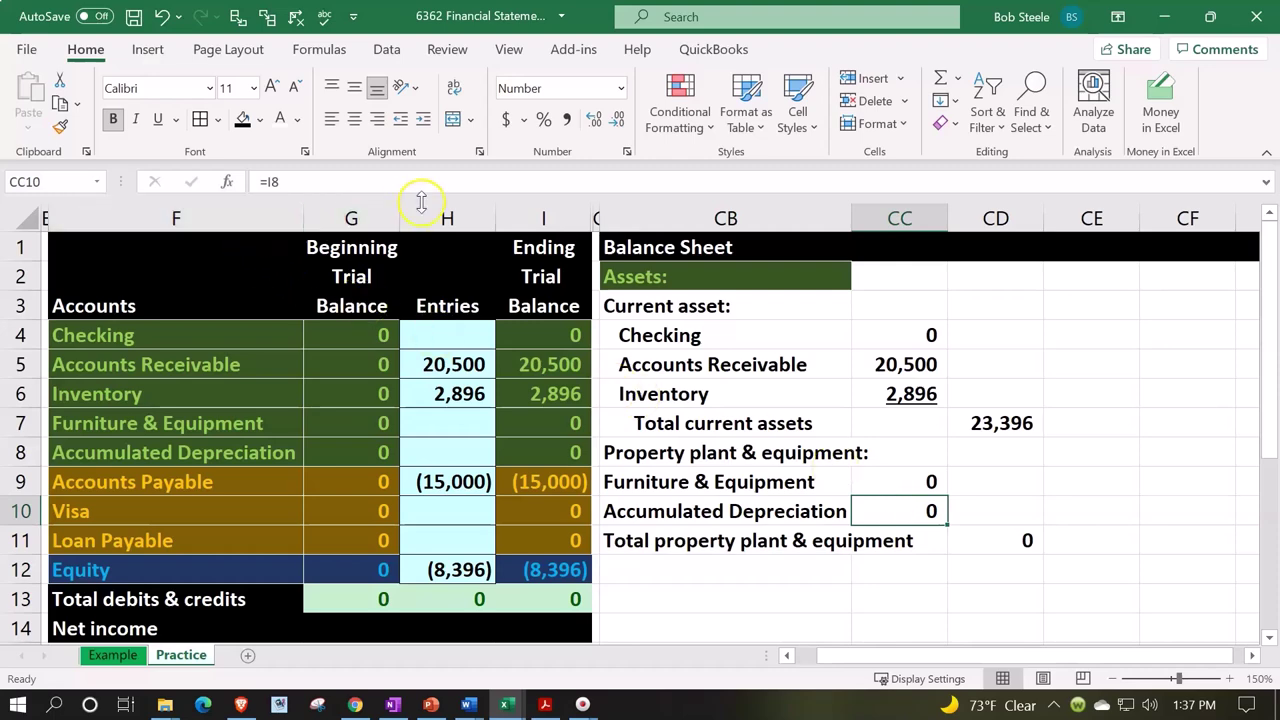
{"action": "left_click", "coordinate": [157, 119]}
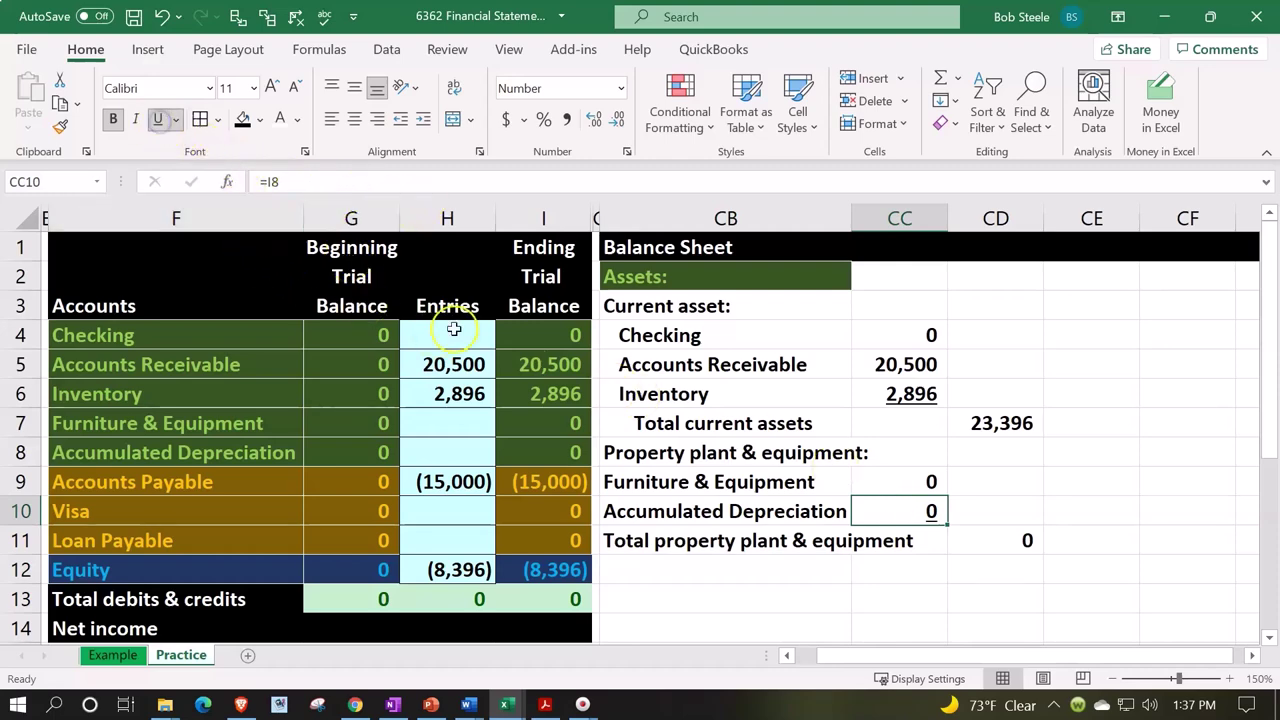
Indent labels CB9:CB11 one level, and the Total property plant & equipment label one more.
{"action": "left_click_drag", "start_coordinate": [740, 487], "coordinate": [740, 545]}
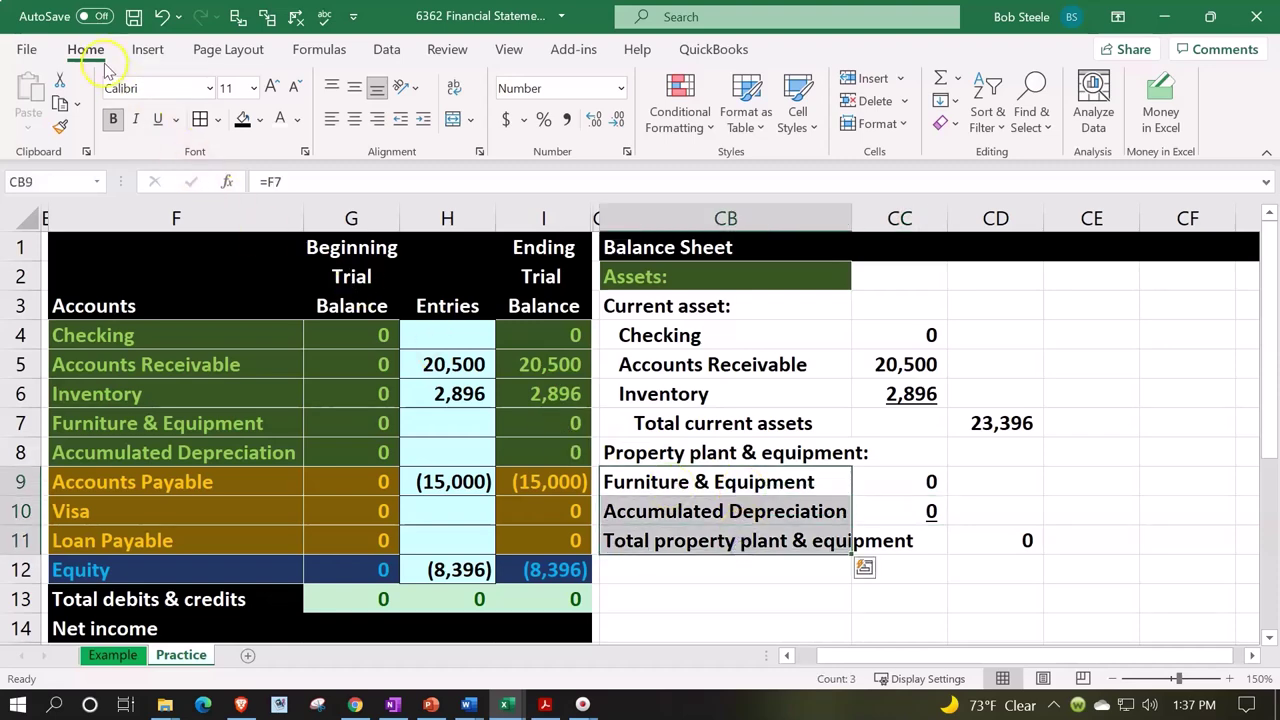
{"action": "left_click", "coordinate": [423, 118]}
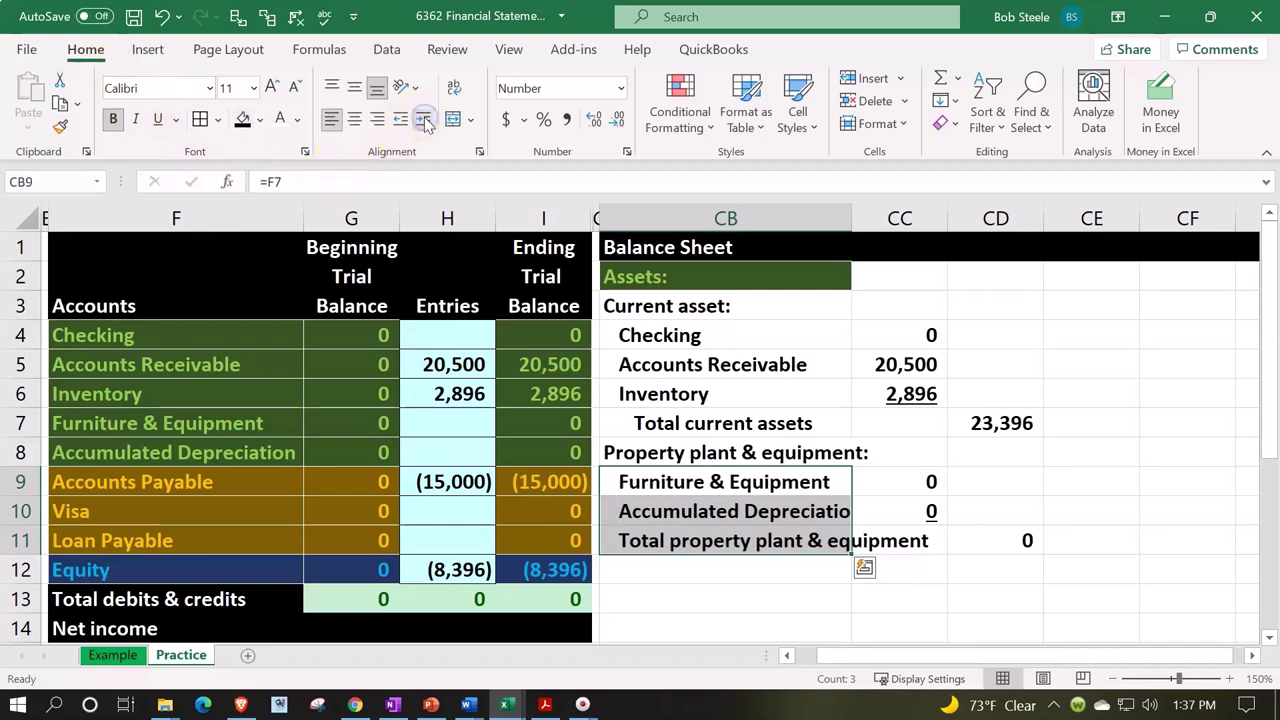
{"action": "left_click", "coordinate": [718, 537]}
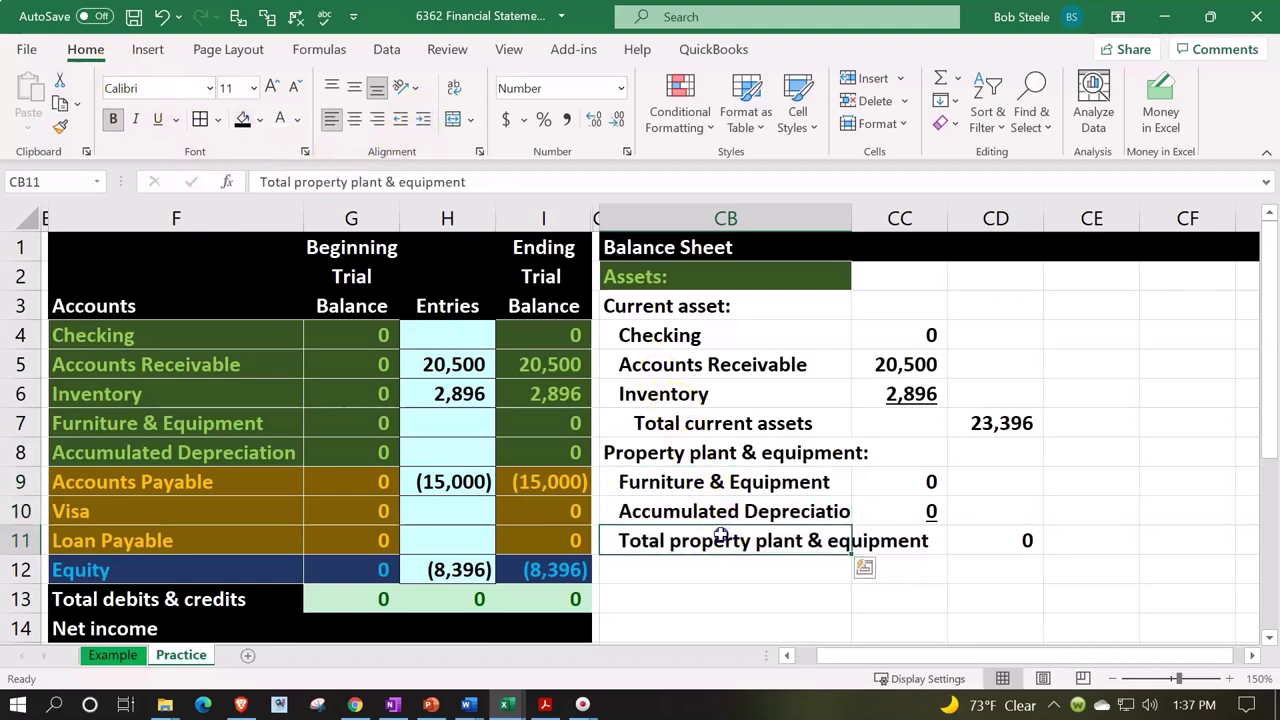
{"action": "left_click", "coordinate": [423, 118]}
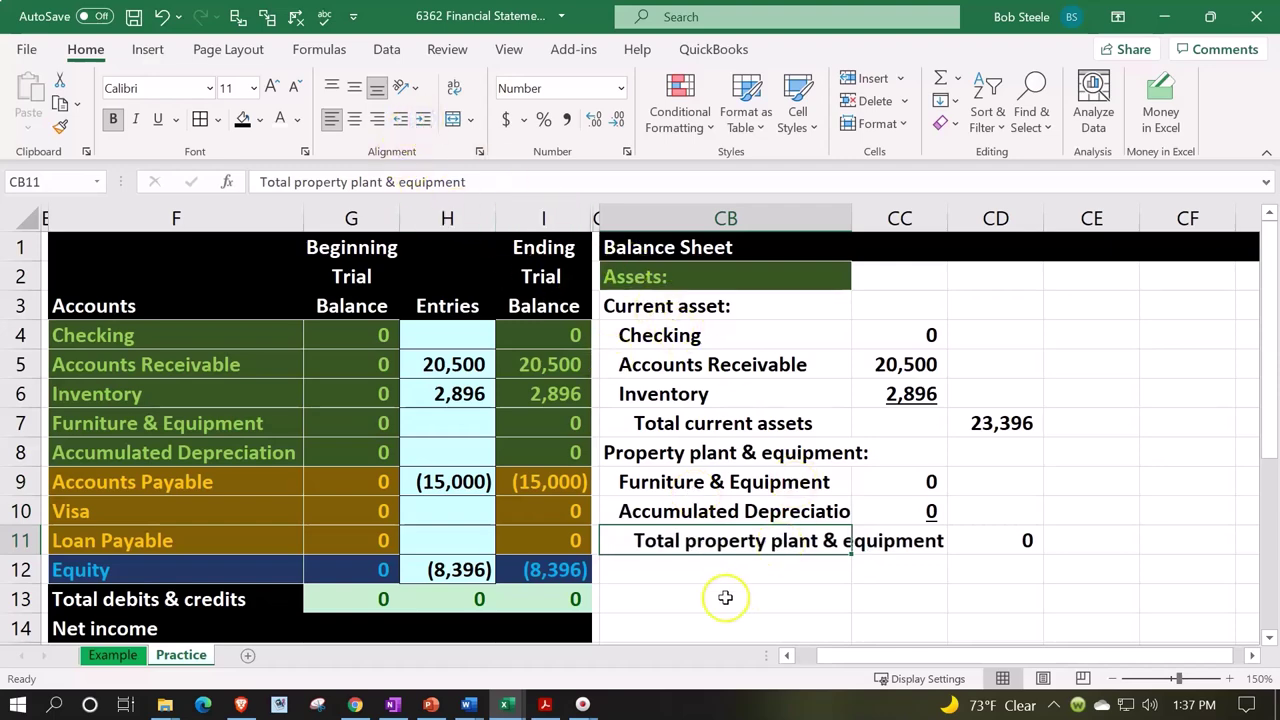
{"action": "left_click", "coordinate": [686, 577]}
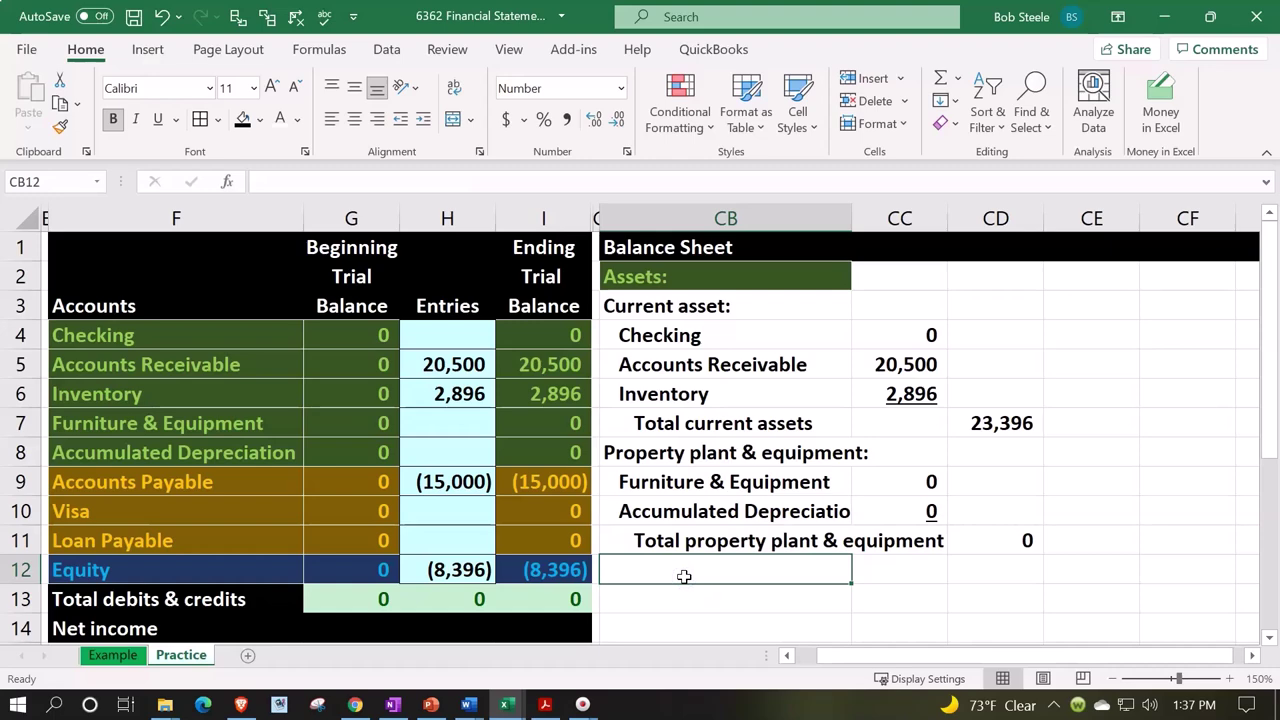
Label CB12 'Total assets' and enter =SUM(CD7:CD11) in CD12, giving 23,396.
{"action": "type", "text": "Total assets"}
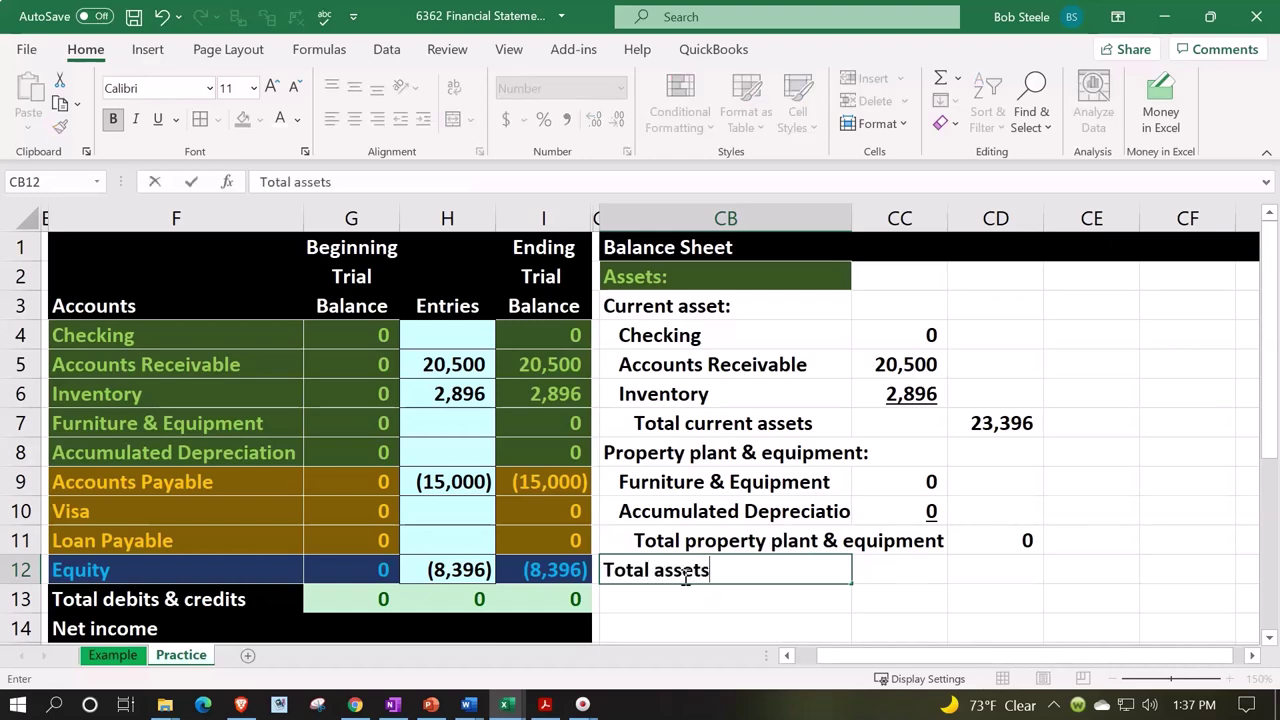
{"action": "key", "text": "Tab"}
{"action": "key", "text": "Tab"}
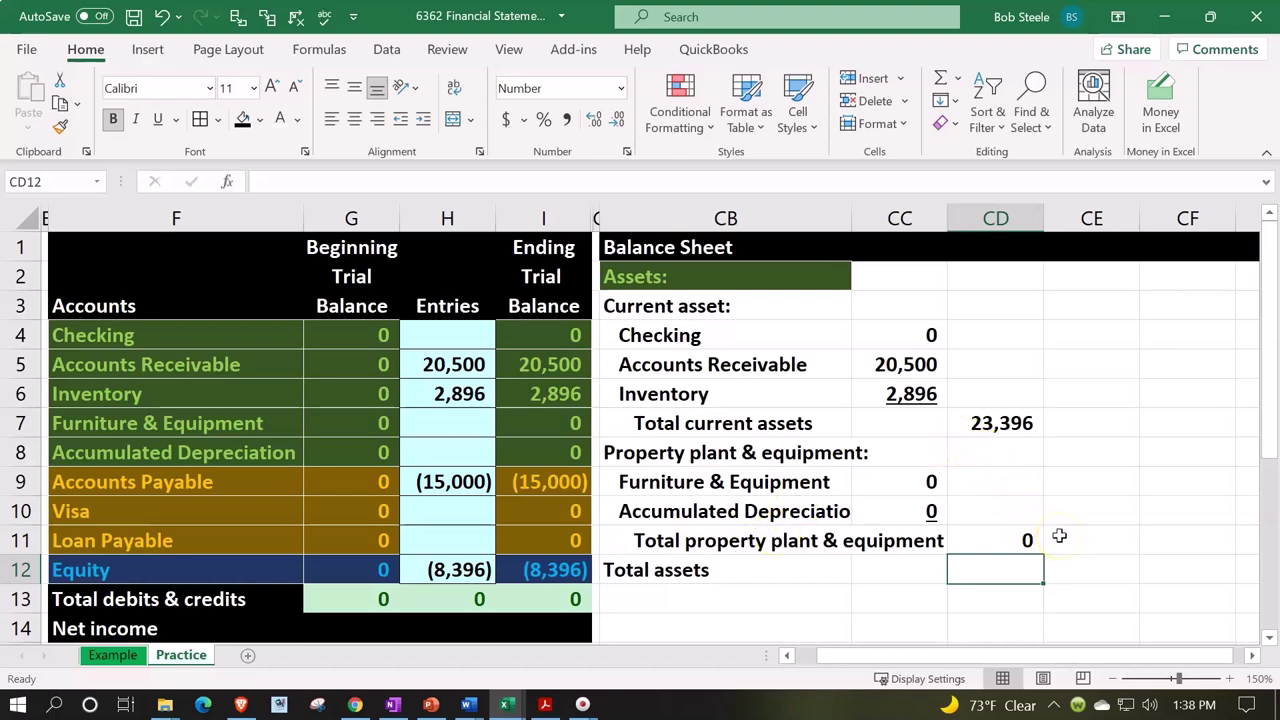
{"action": "type", "text": "=sum("}
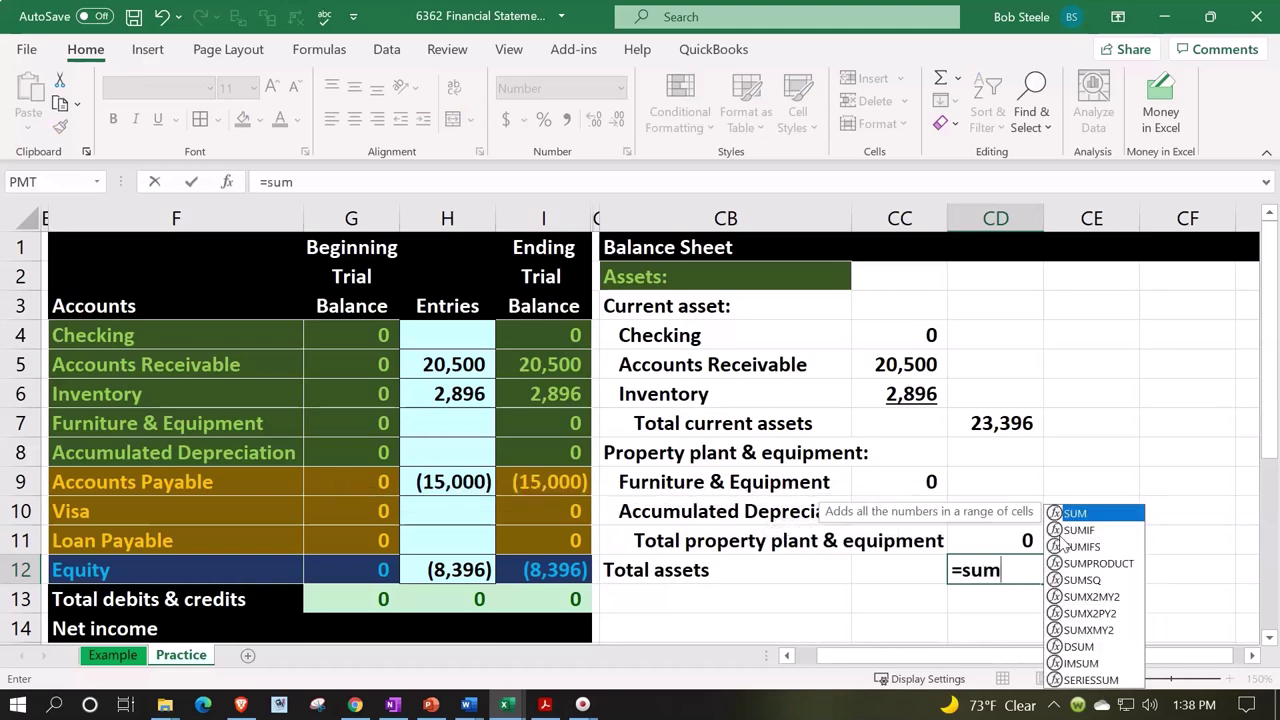
{"action": "key", "text": "Up"}
{"action": "key", "text": "shift+Up"}
{"action": "key", "text": "shift+Up"}
{"action": "key", "text": "shift+Up"}
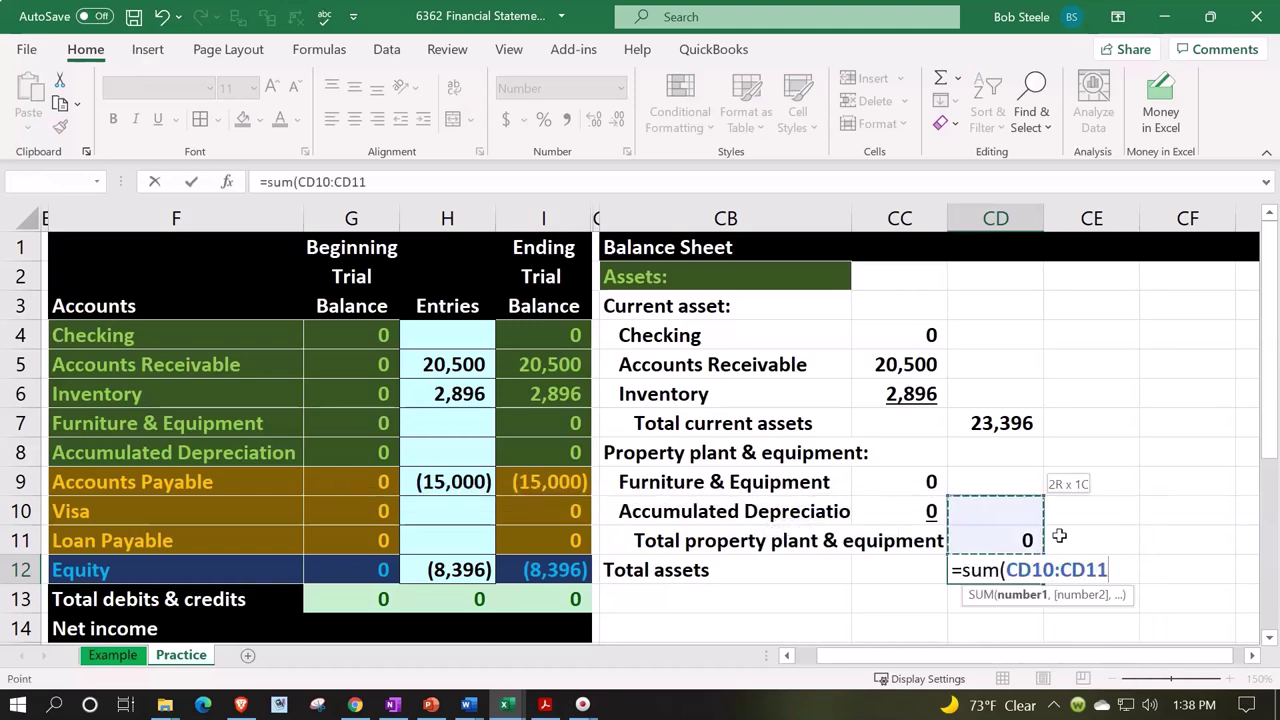
{"action": "key", "text": "shift+Up"}
{"action": "key", "text": "Return"}
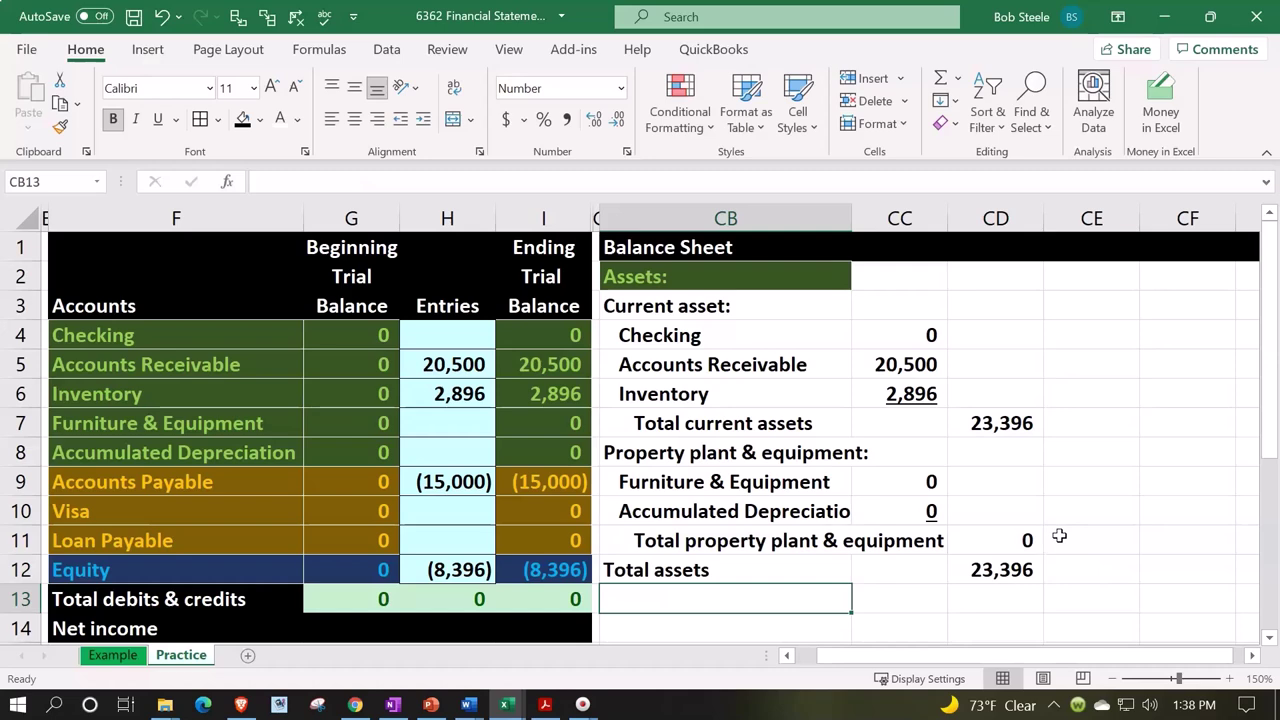
Copy the dark green Assets: header formatting from CB2 onto CC2:CD2.
{"action": "left_click", "coordinate": [717, 275]}
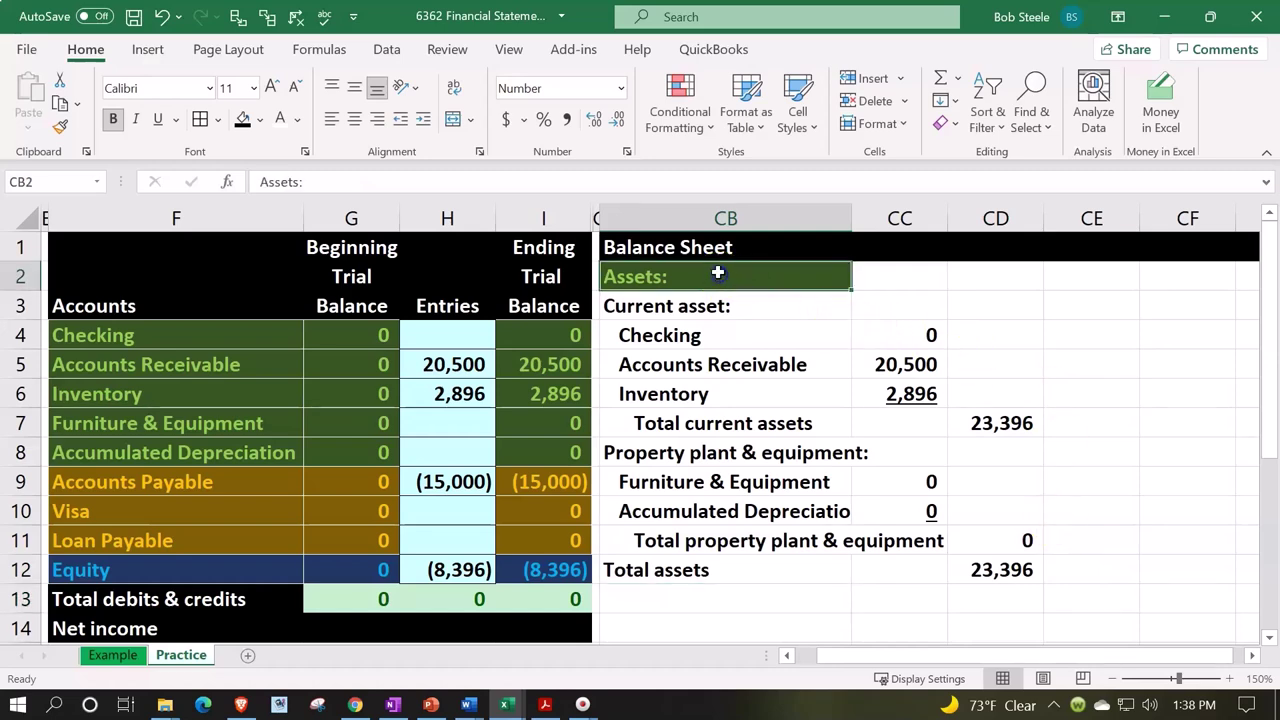
{"action": "left_click", "coordinate": [60, 128]}
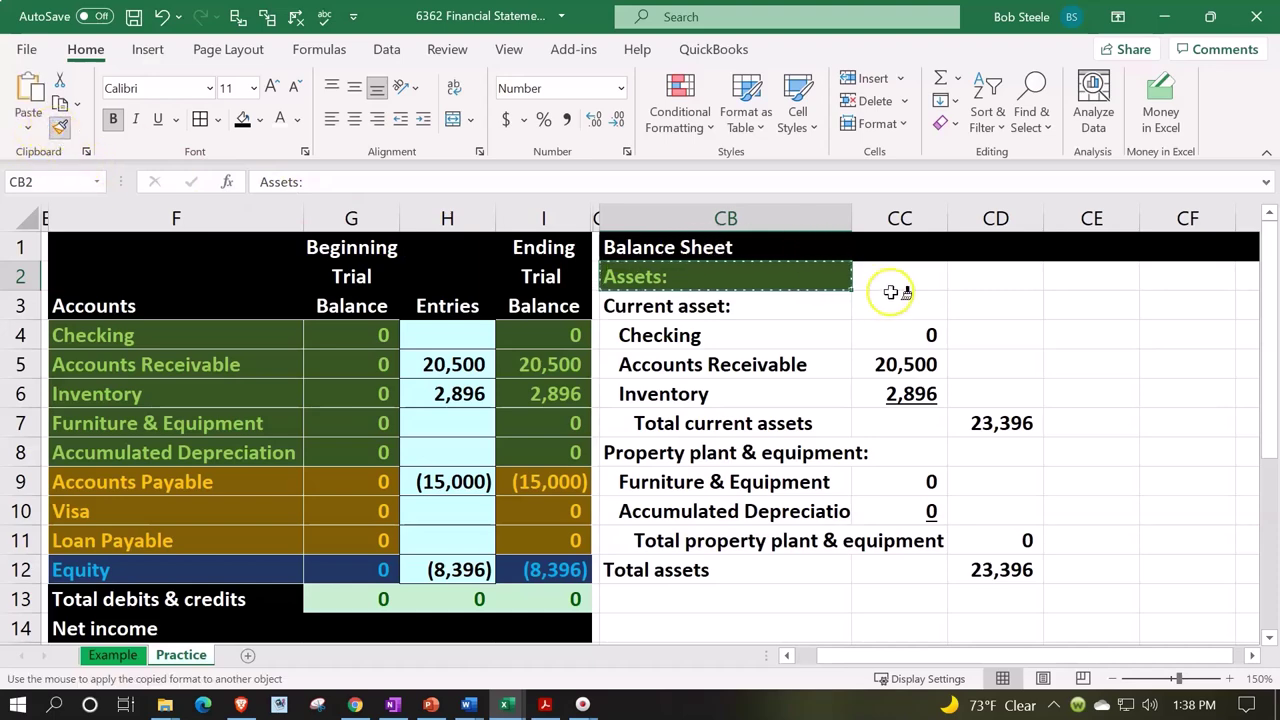
{"action": "left_click_drag", "start_coordinate": [893, 280], "coordinate": [985, 276]}
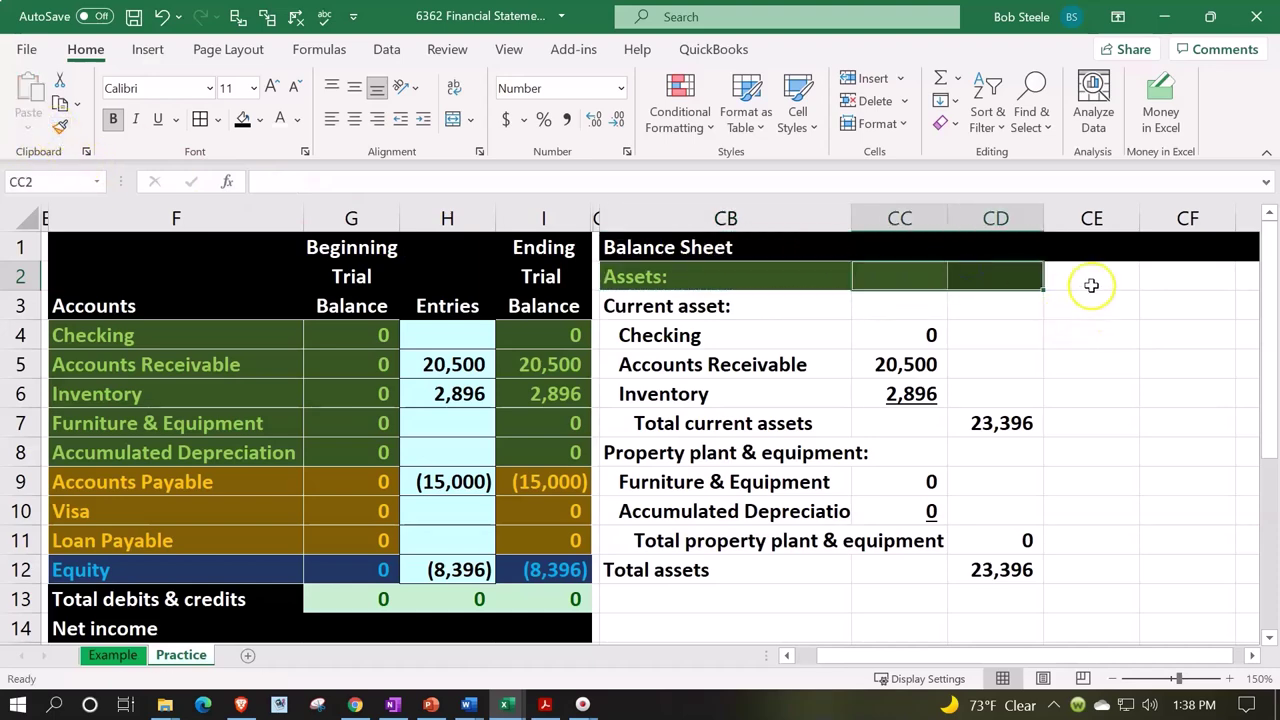
Narrow column CE to a thin spacer about 4.55 wide.
{"action": "left_click", "coordinate": [1091, 285]}
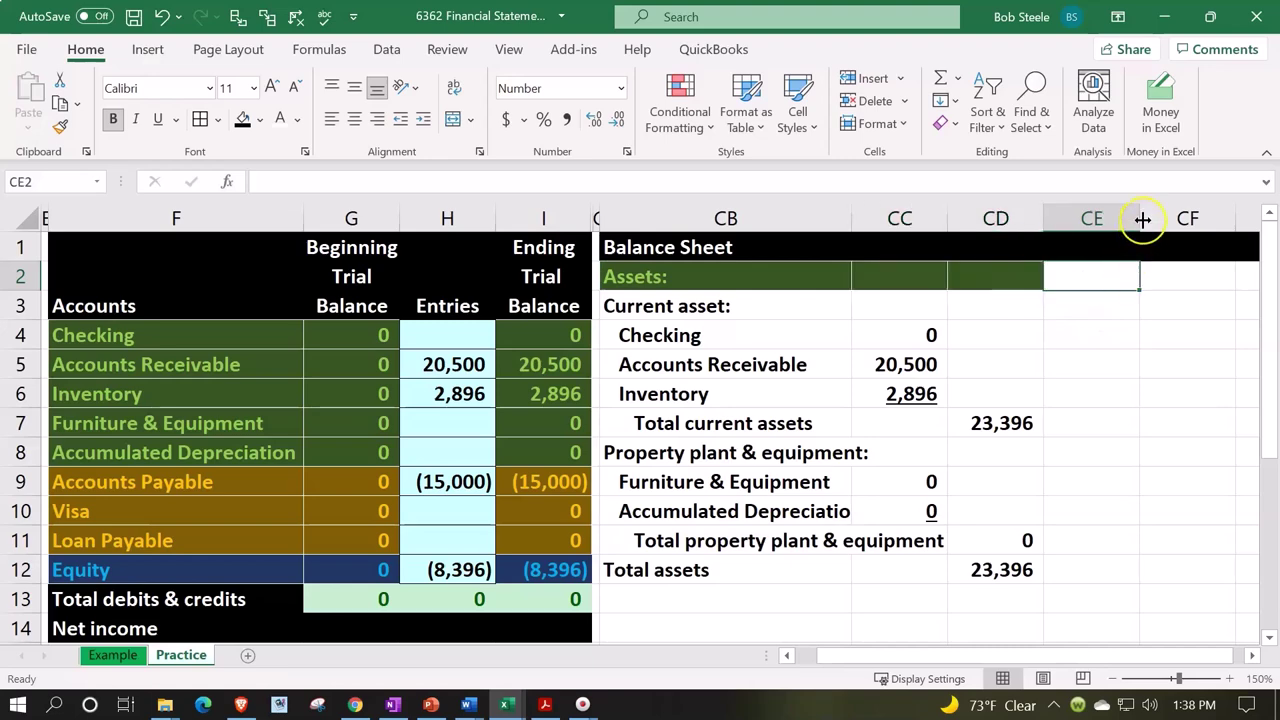
{"action": "left_click_drag", "start_coordinate": [1142, 219], "coordinate": [1053, 247]}
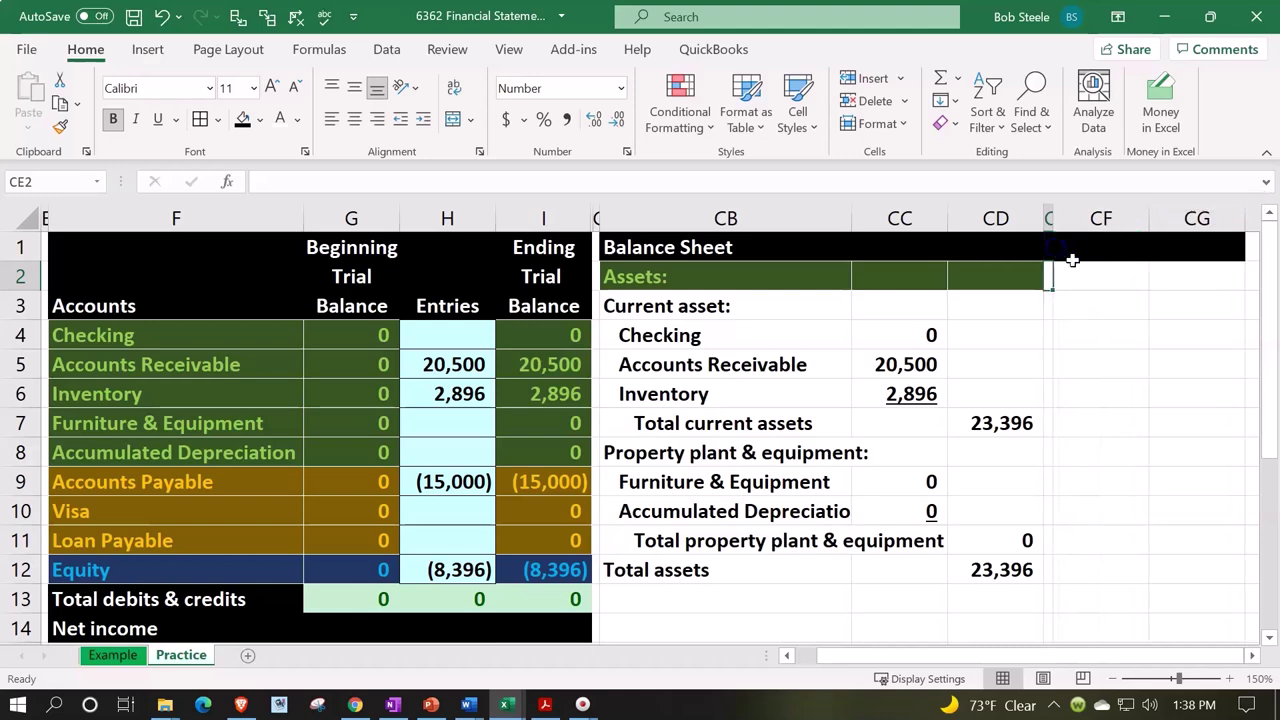
{"action": "left_click", "coordinate": [1088, 274]}
{"action": "key", "text": "Right"}
{"action": "key", "text": "Right"}
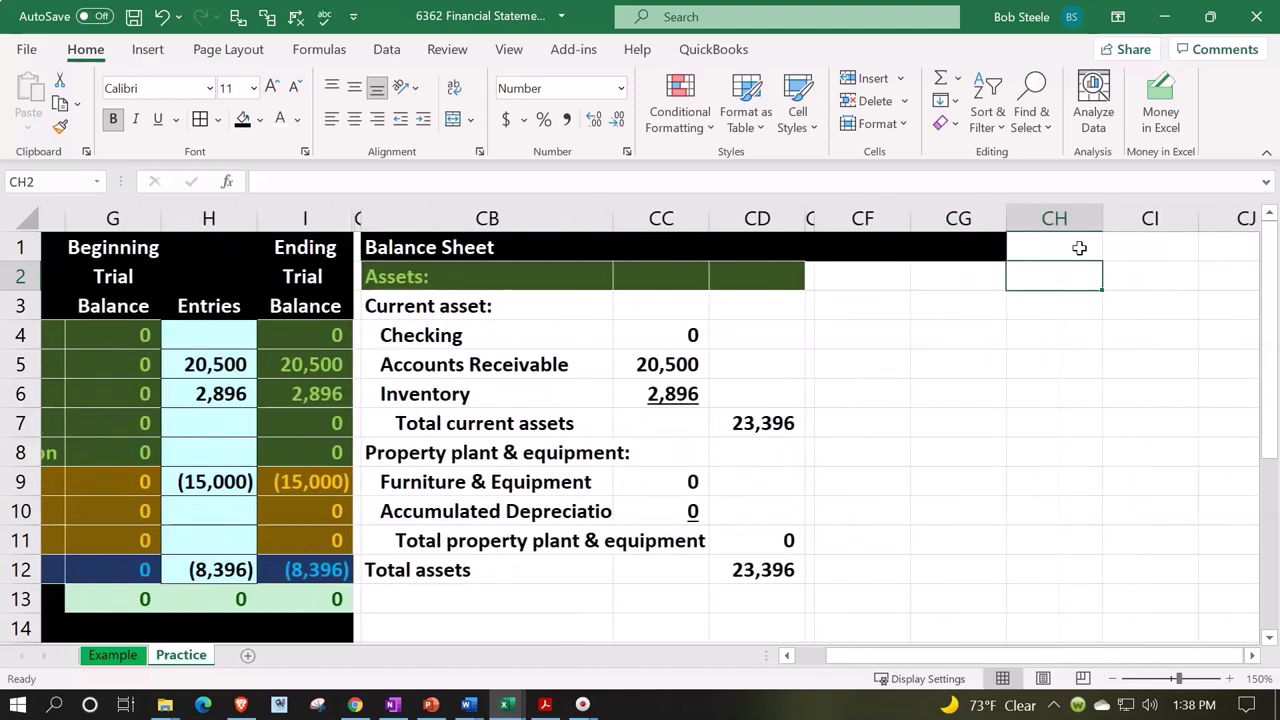
{"action": "key", "text": "Left"}
{"action": "key", "text": "Left"}
{"action": "key", "text": "Right"}
{"action": "key", "text": "Left"}
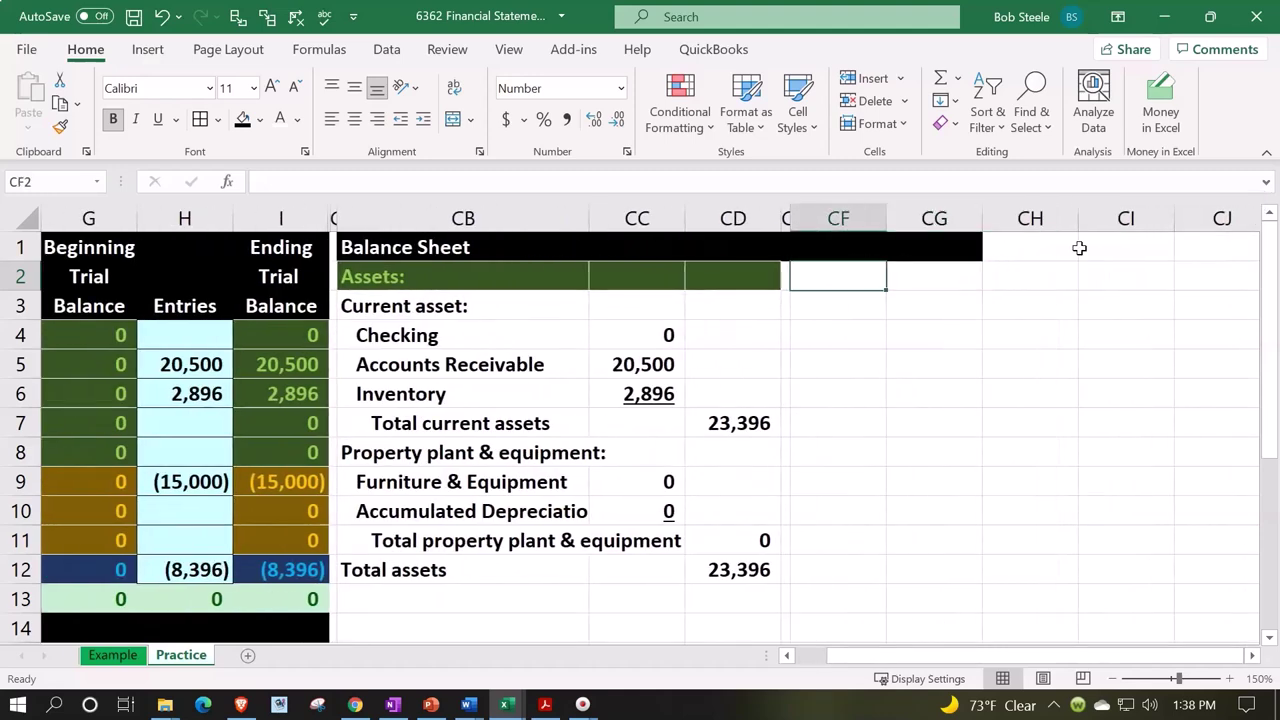